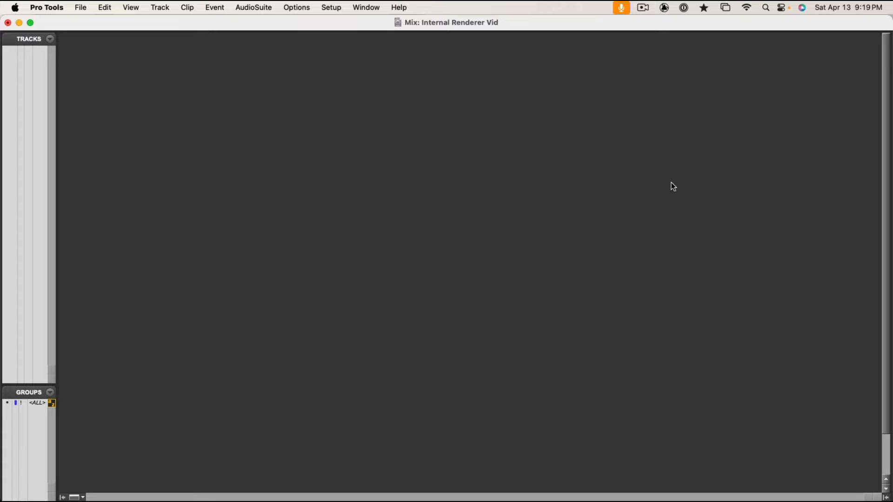
Review the Playback Engine settings, including the selected device, hardware buffer size and Aux I/O option.
left_click(338, 6)
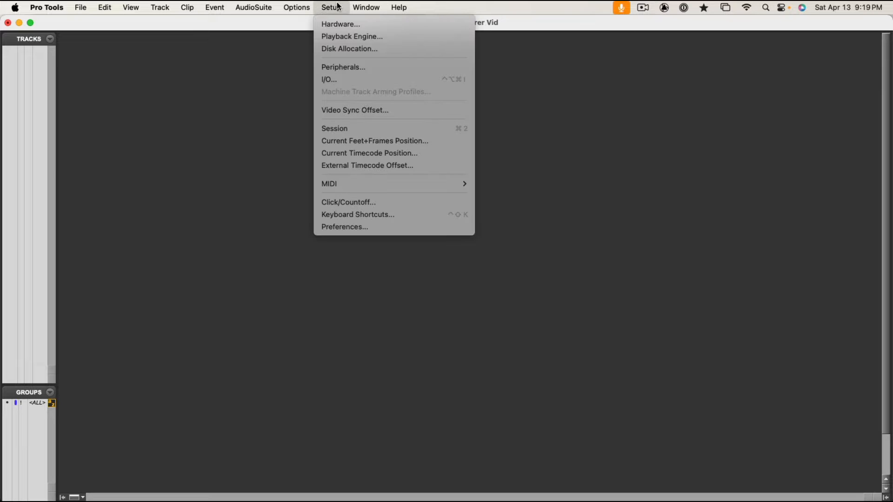
left_click(348, 37)
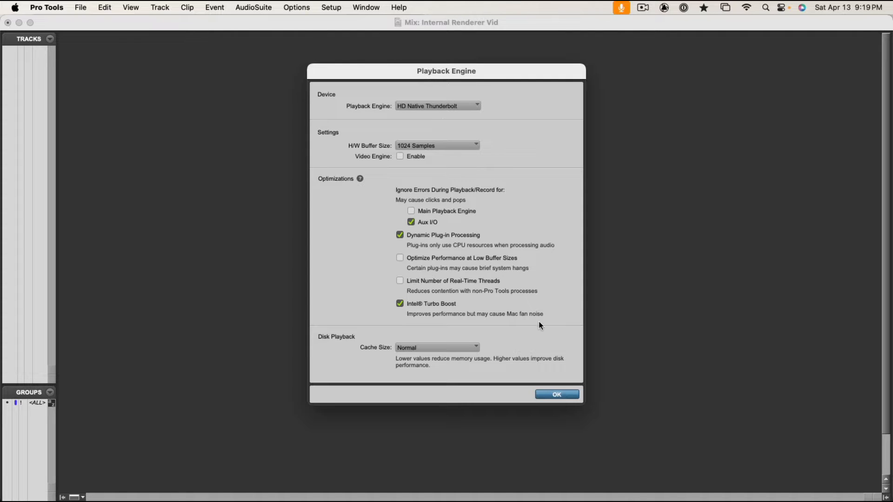
left_click(557, 395)
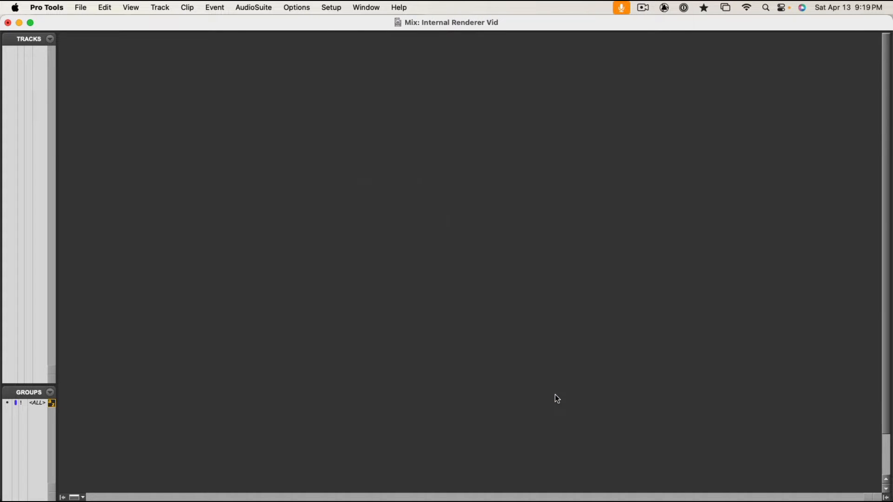
Switch to the Edit window and examine which toolbar controls and lists are set to display.
key("super+=")
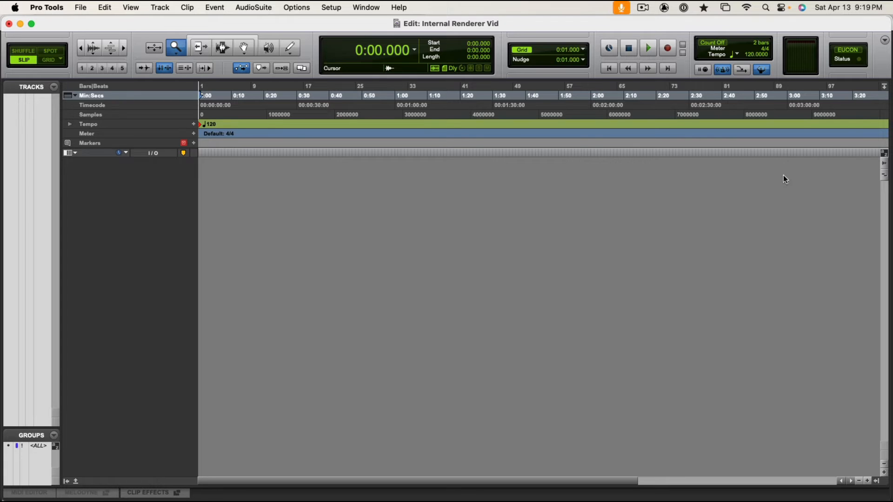
left_click(884, 40)
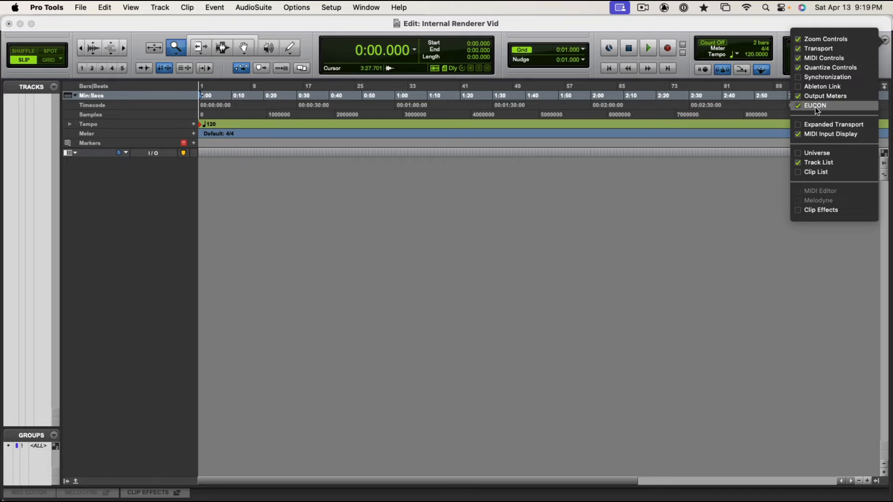
left_click(670, 235)
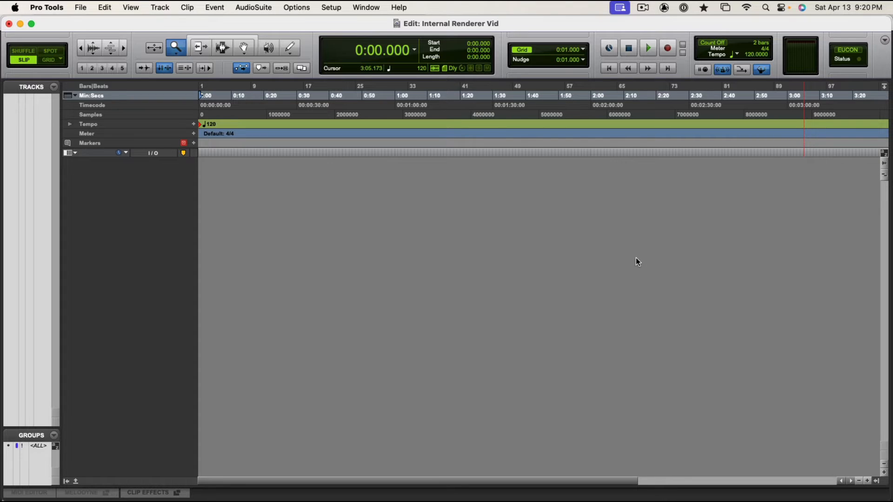
Review the Session Setup format settings and timecode rate choices, and return to the Mix window.
left_click(332, 5)
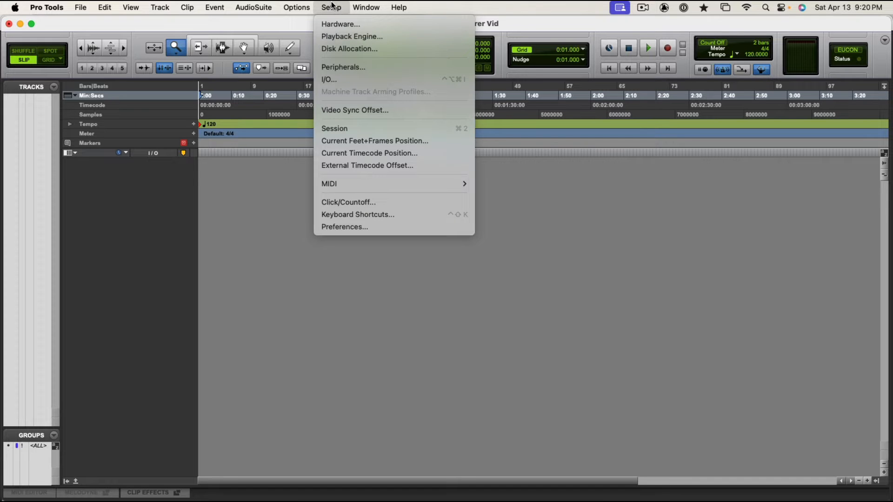
left_click(356, 129)
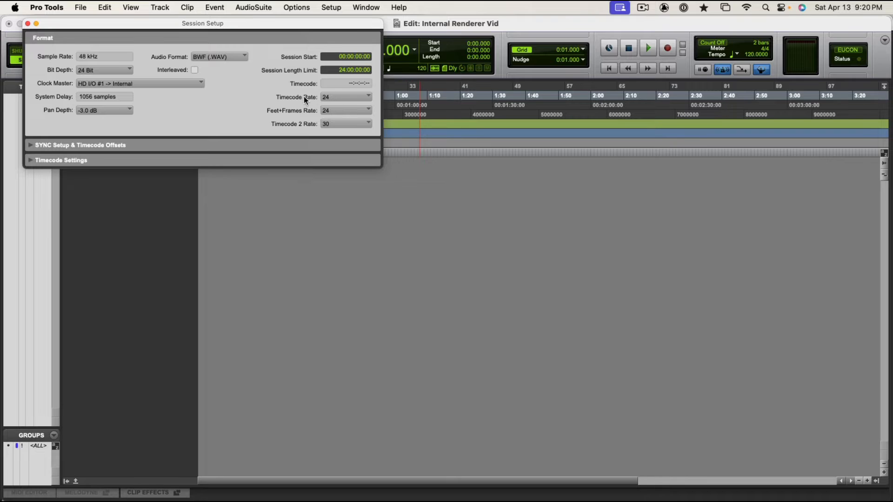
left_click(334, 99)
left_click(361, 98)
key("super+equal")
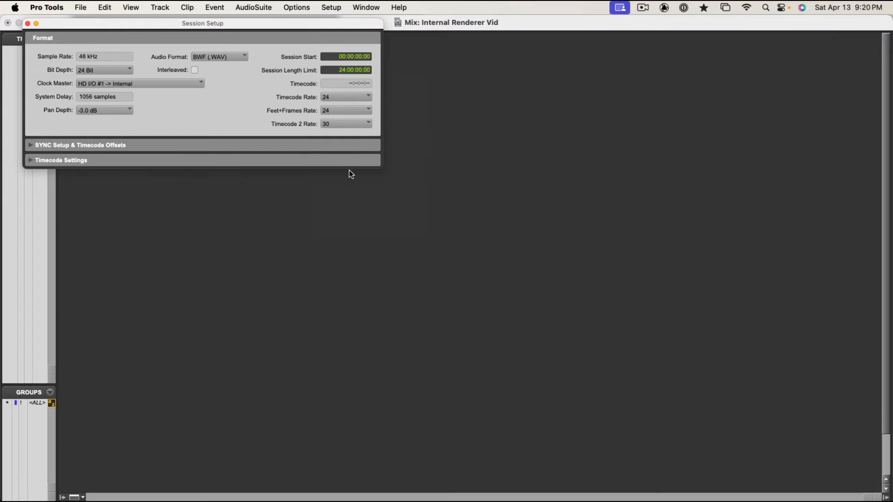
left_click(28, 24)
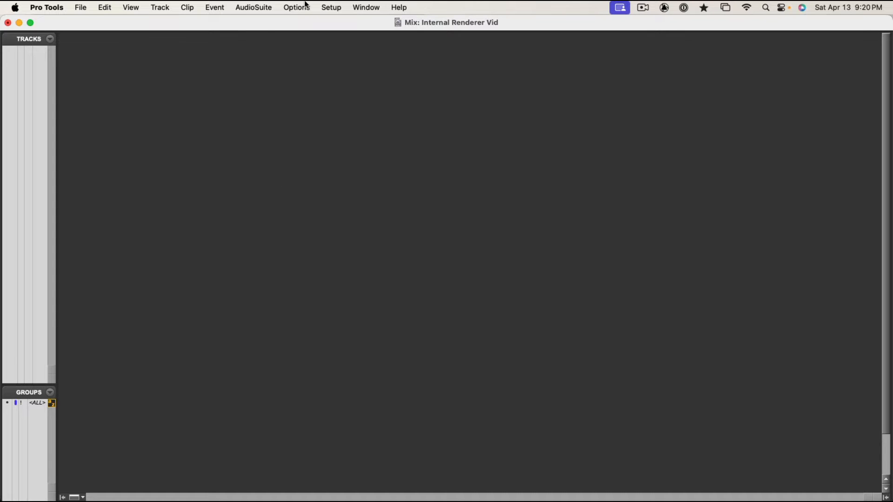
Delete all existing input paths in the I/O Setup.
left_click(321, 6)
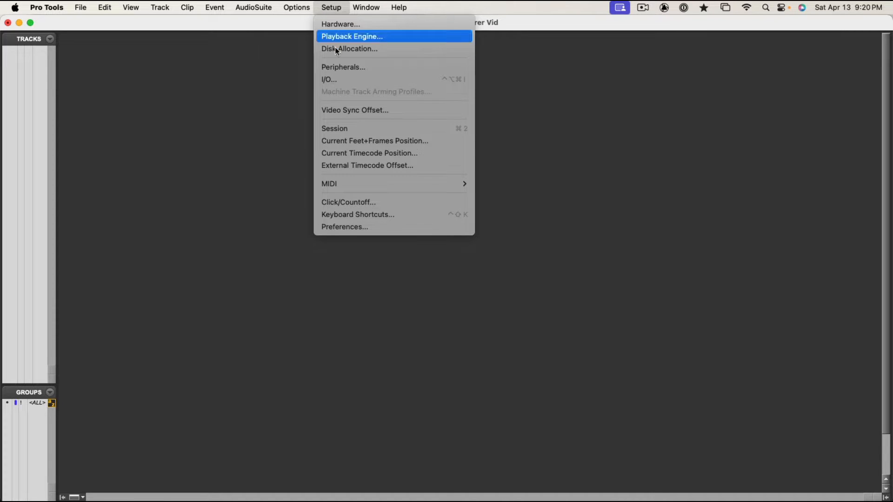
left_click(338, 80)
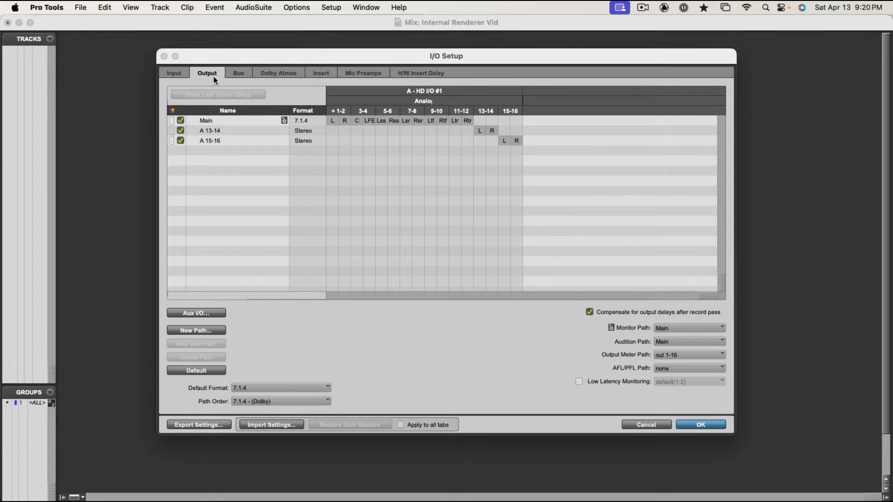
left_click(173, 76)
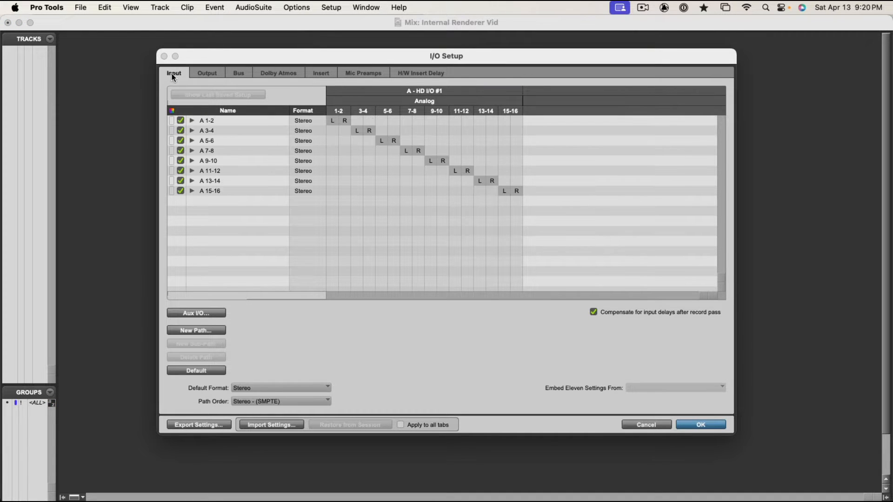
left_click(228, 133)
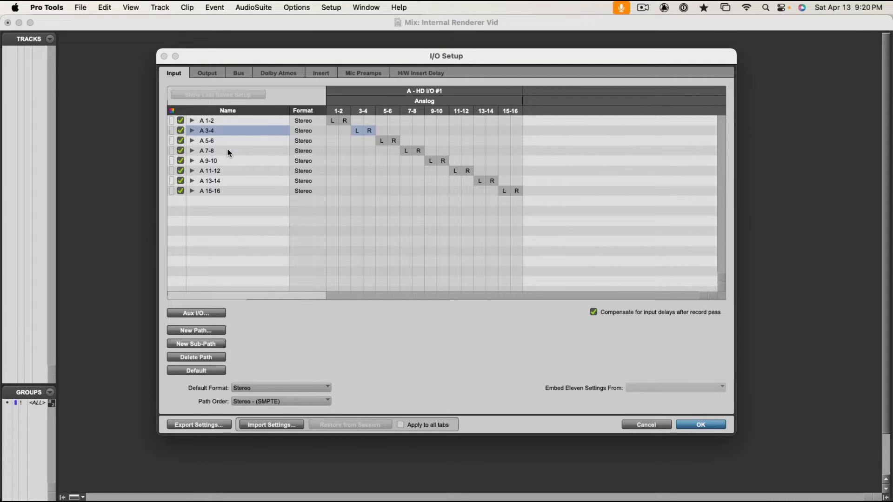
key("super+a")
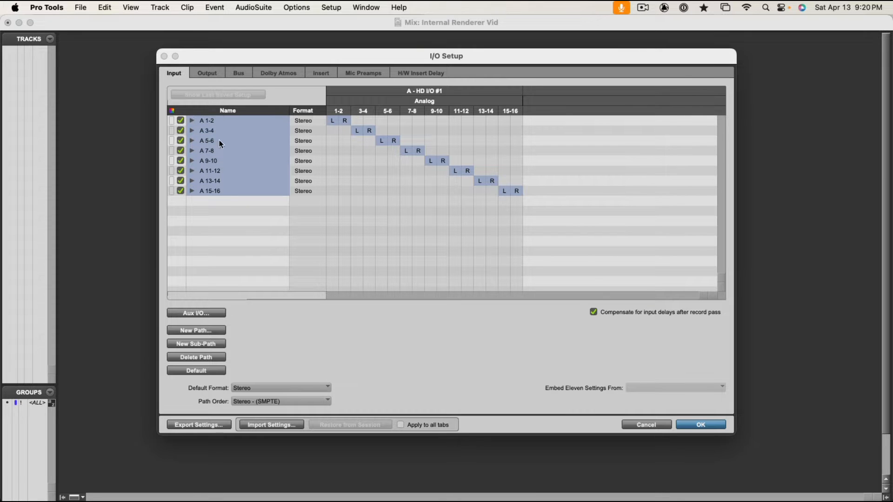
left_click(200, 358)
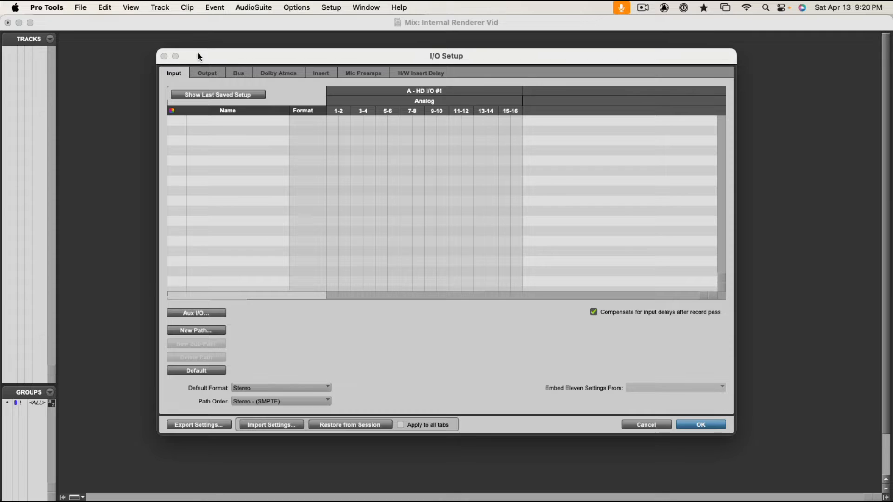
Delete all output paths in the I/O Setup and accept the resulting monitor path notice.
left_click(206, 75)
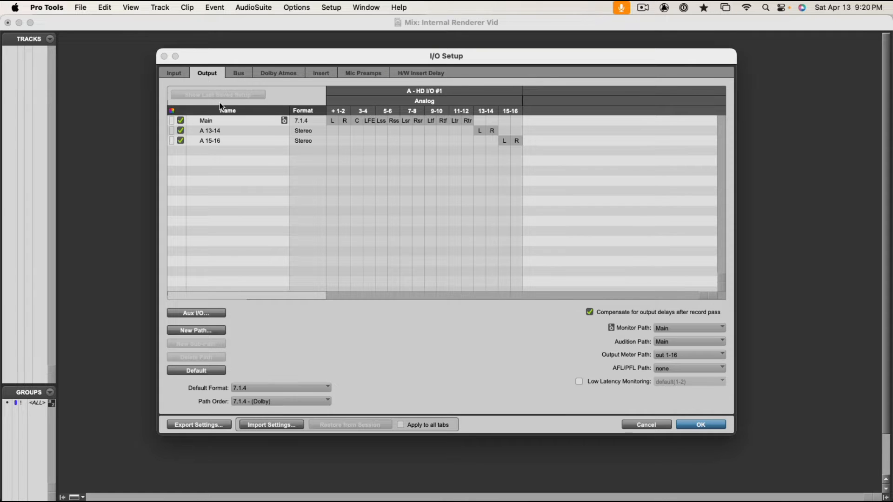
left_click(222, 131, "alt")
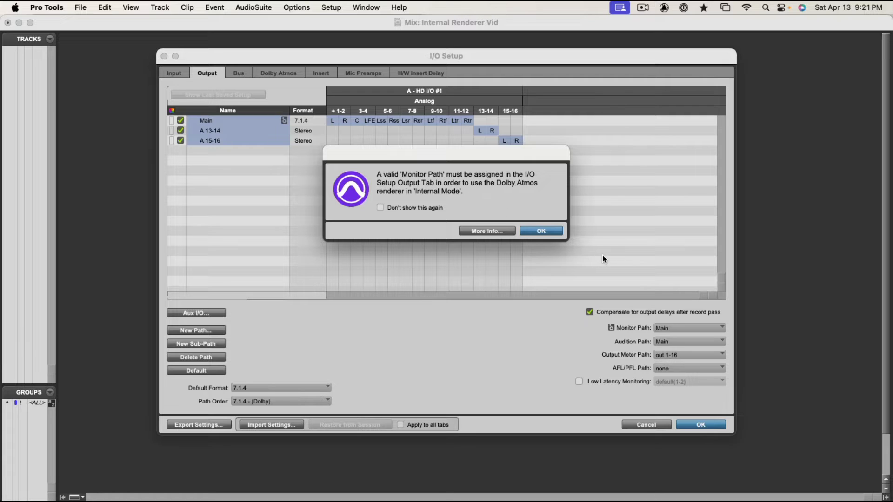
left_click(543, 230)
Delete all bus paths in the I/O Setup.
left_click(238, 74)
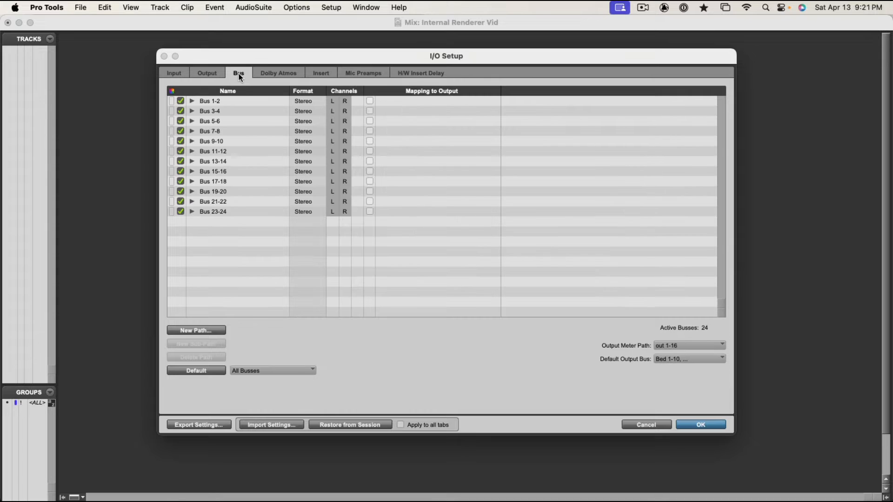
key("super+a")
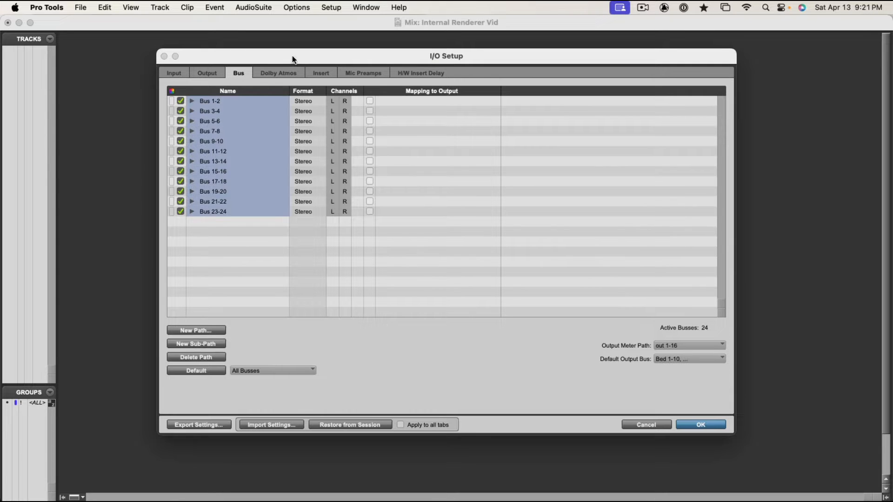
key("BackSpace")
Keep the Dolby Atmos Internal Renderer enabled and delete all of its bed and object paths.
left_click(284, 73)
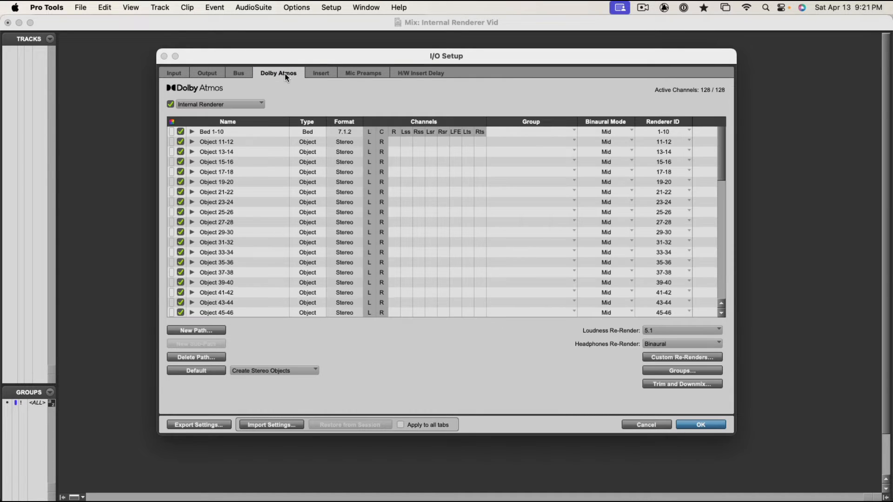
left_click(190, 105)
left_click(169, 99)
left_click(170, 104)
left_click(245, 153)
key("super+a")
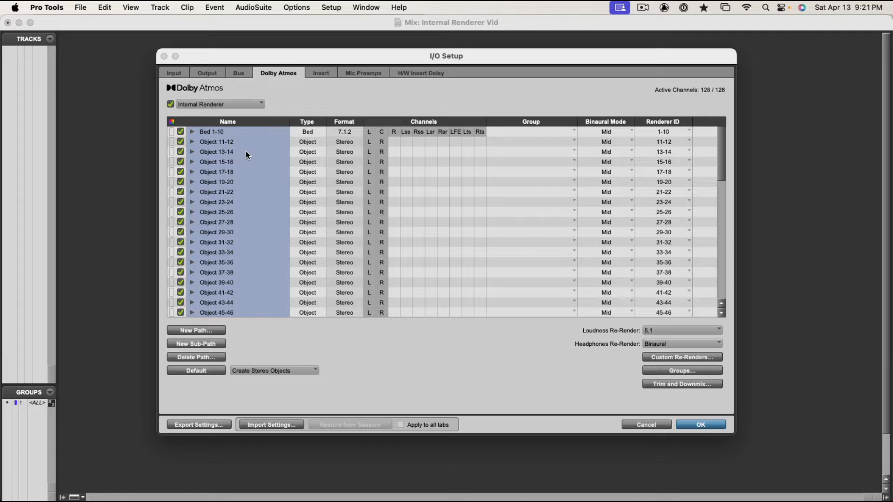
key("BackSpace")
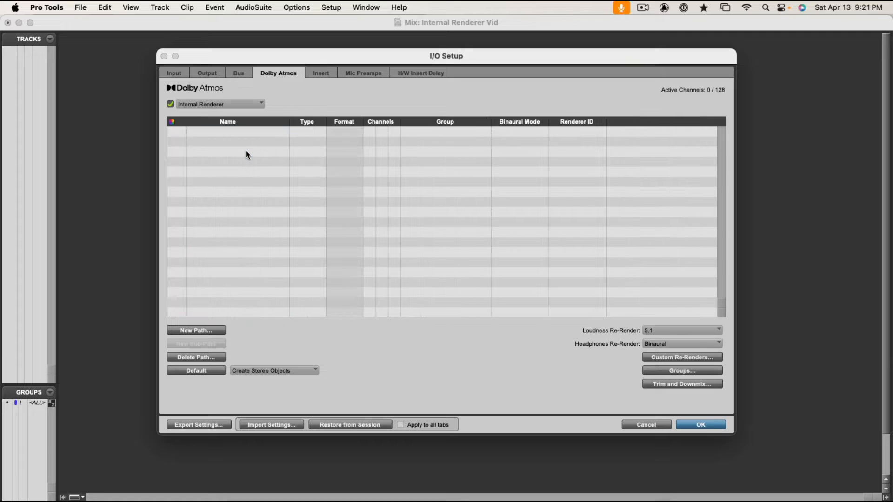
Create the default input paths and the default output paths, using 7.1.4 as the output format.
left_click(180, 74)
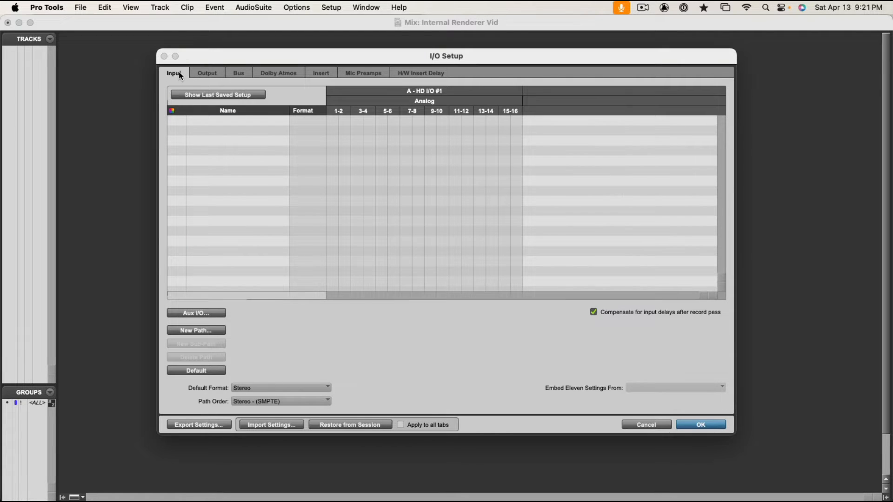
left_click(204, 371)
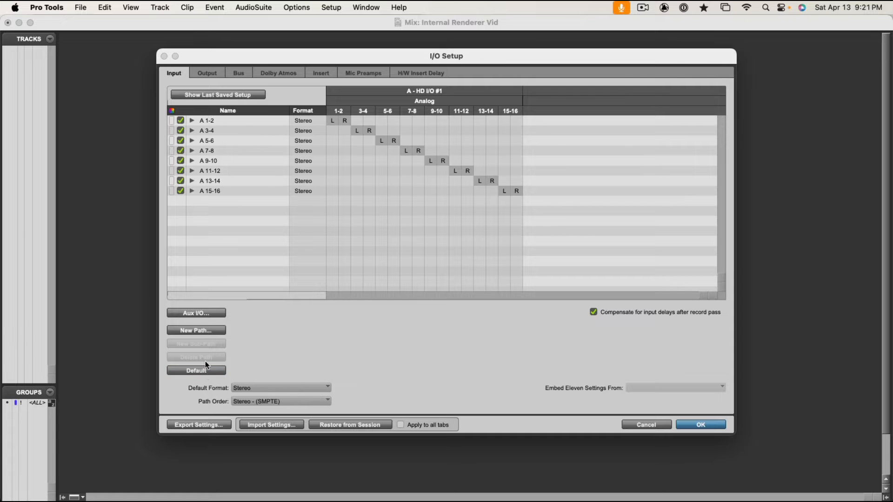
left_click(211, 73)
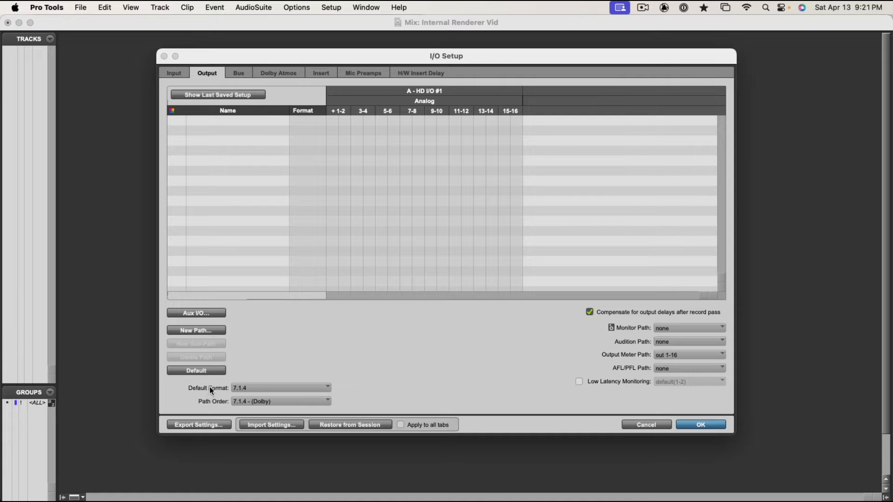
left_click(242, 393)
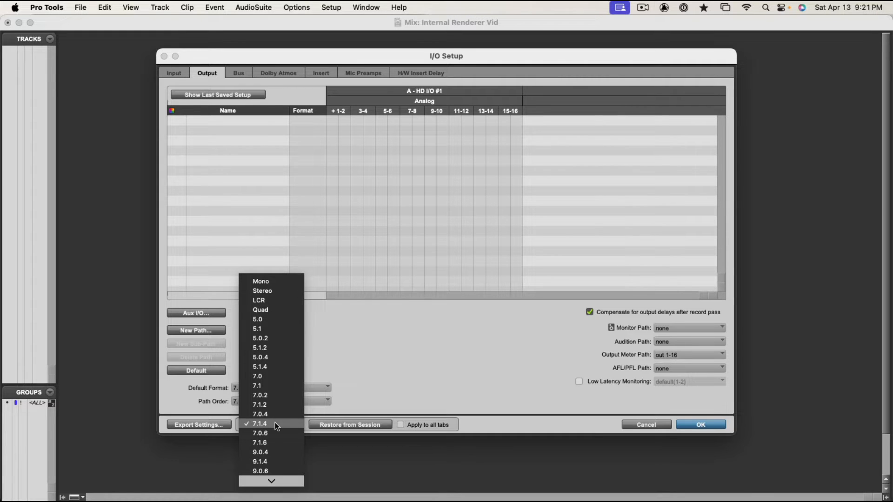
left_click(275, 424)
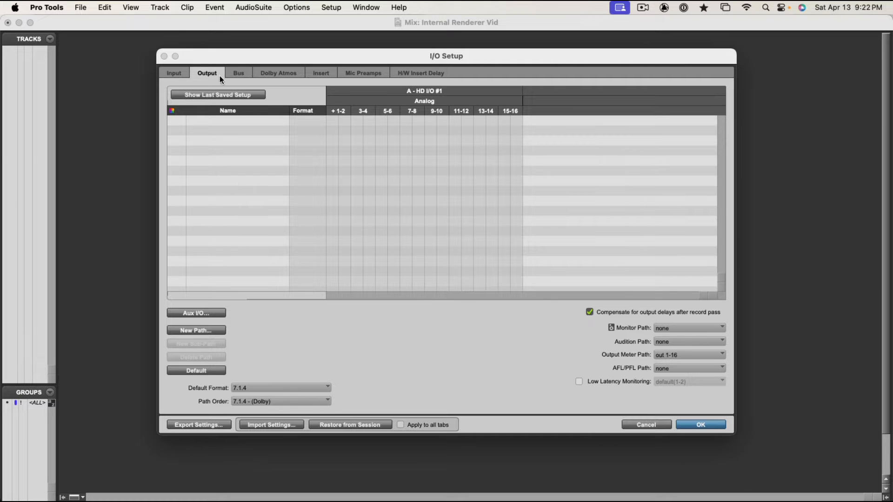
left_click(189, 371)
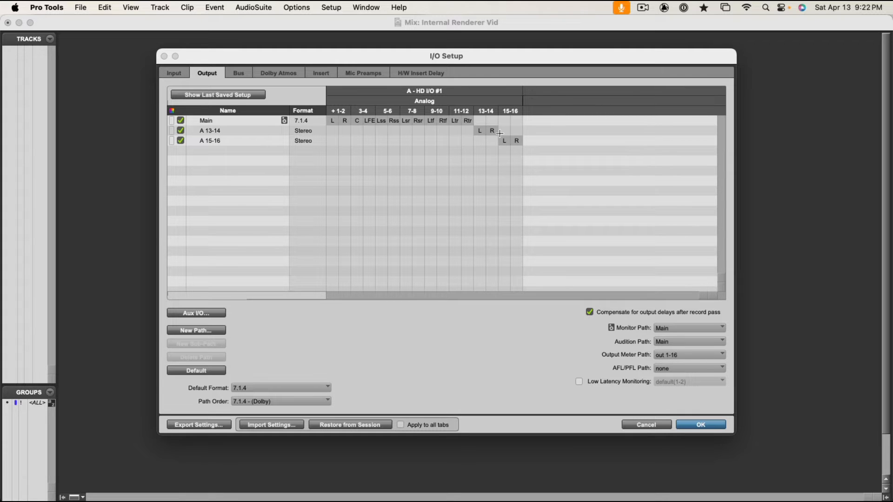
Create the default bus and Dolby Atmos paths with stereo objects, and select 5.1 as the Loudness Re-Render.
left_click(247, 73)
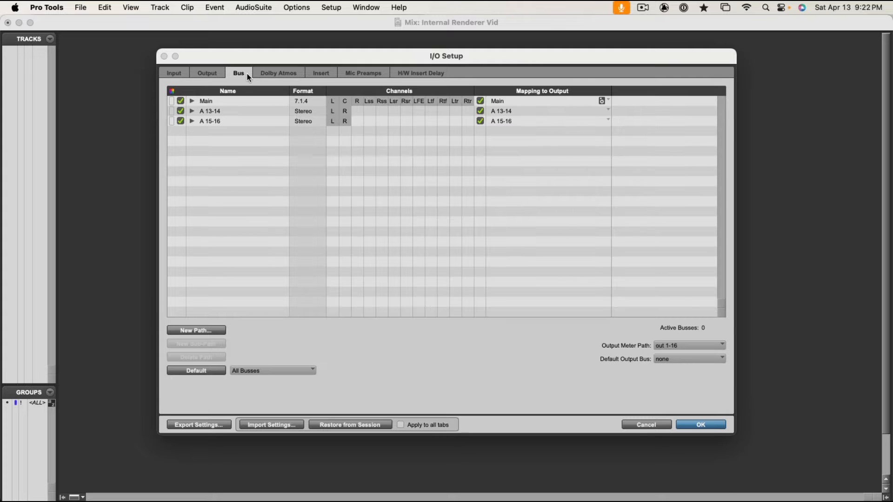
left_click(204, 372)
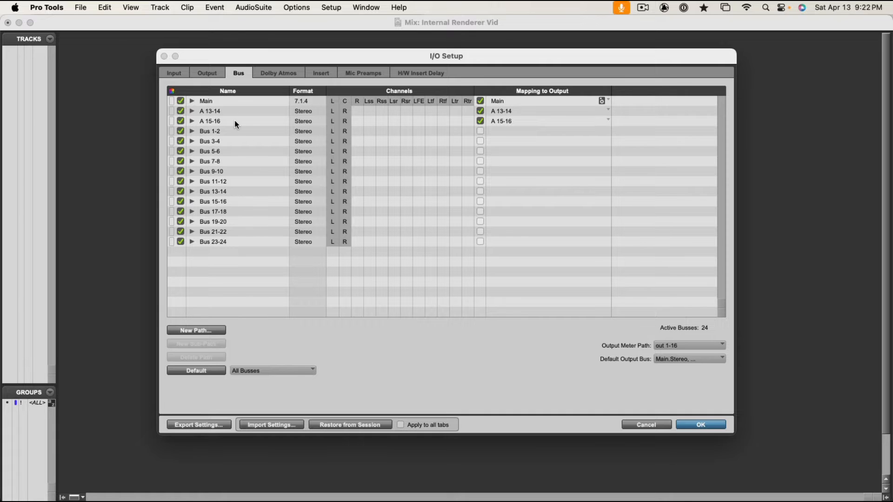
left_click(276, 74)
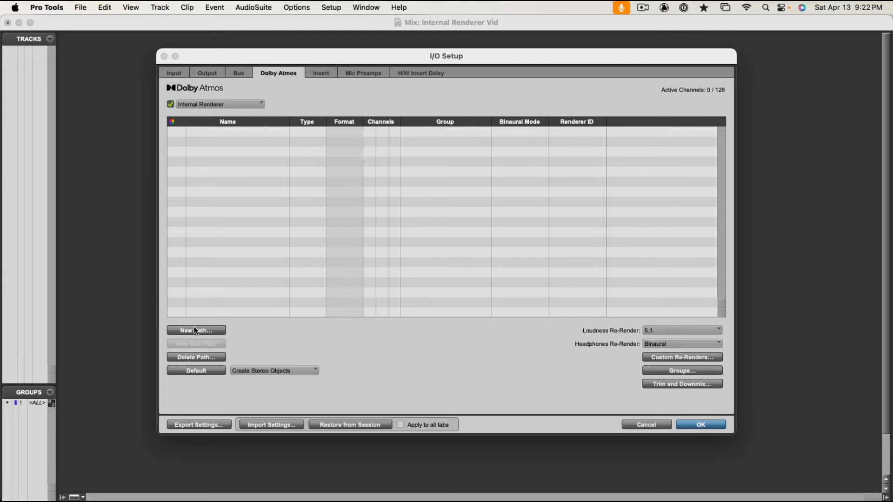
left_click(192, 371)
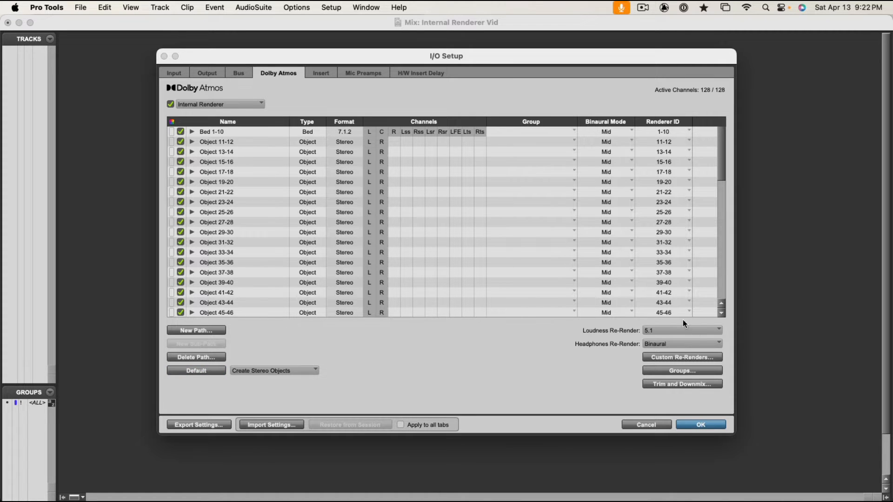
left_click(666, 330)
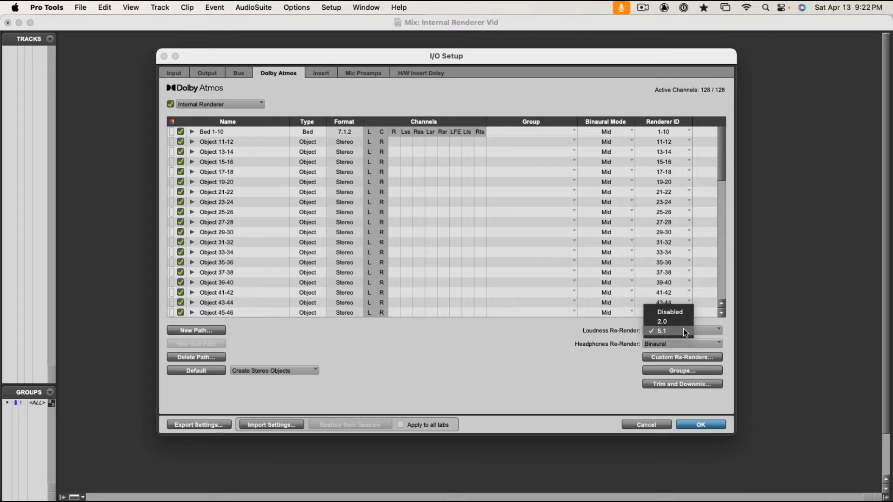
left_click(684, 331)
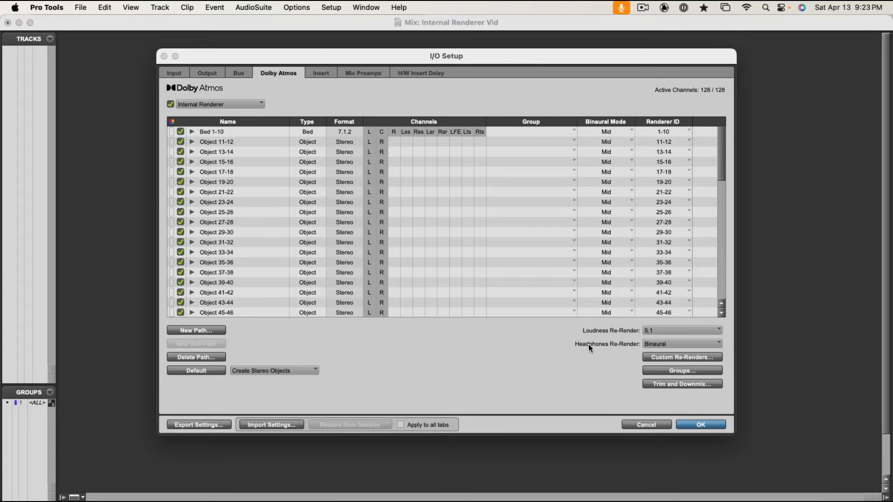
Keep Binaural as the Headphones Re-Render and set the default output bus for mono tracks to Bed 1-10 (7.1.2).
left_click(684, 344)
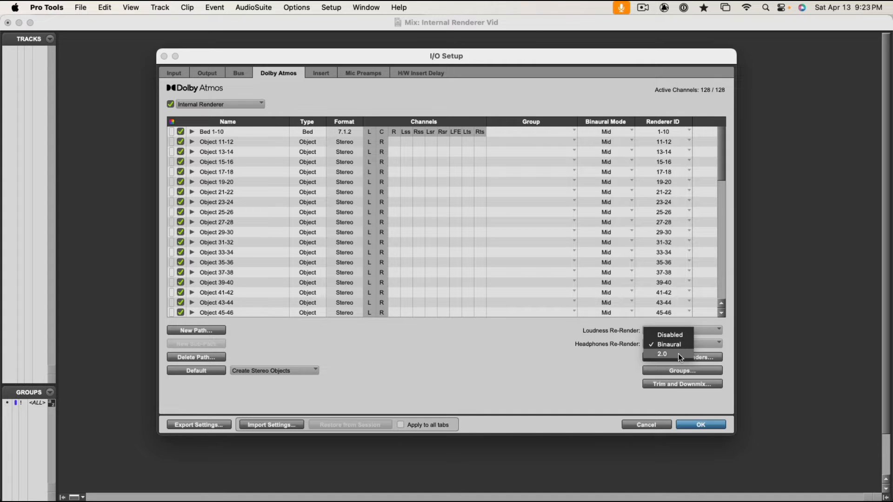
left_click(683, 344)
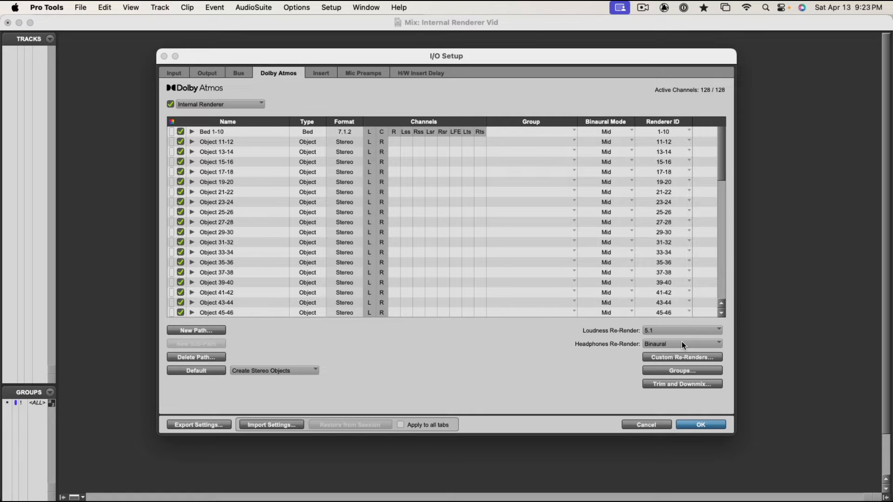
left_click(239, 73)
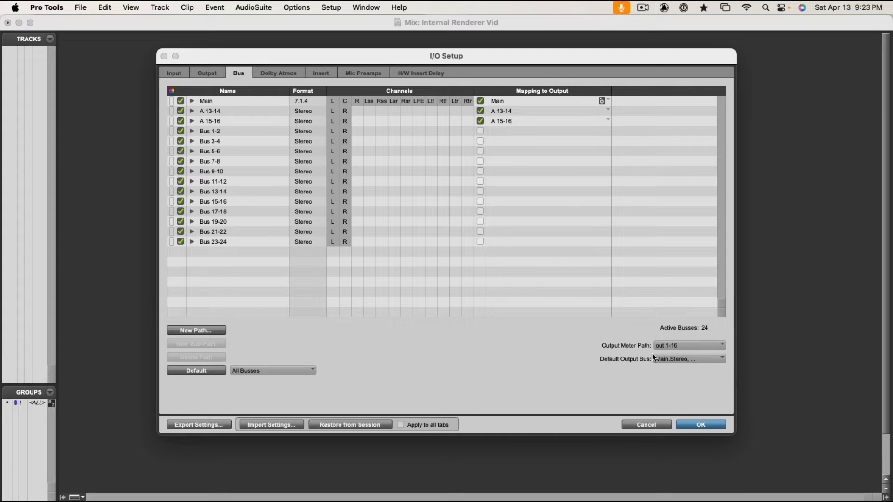
left_click(714, 359)
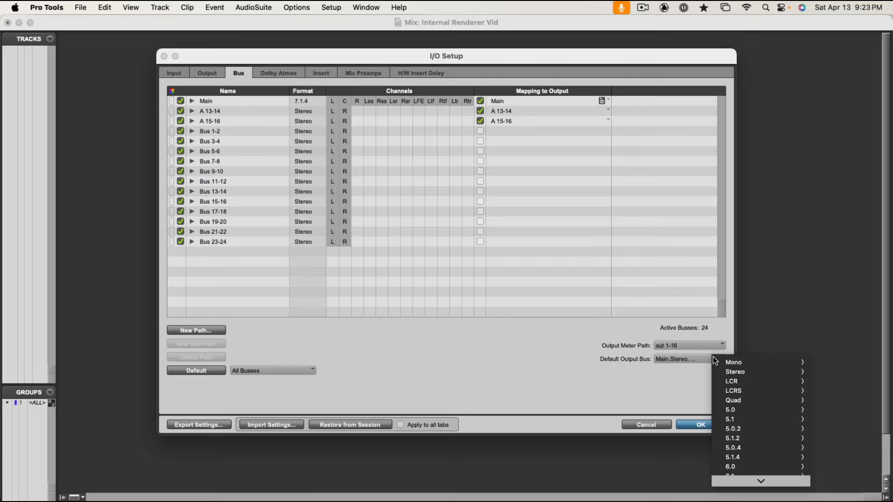
mouse_move(733, 361)
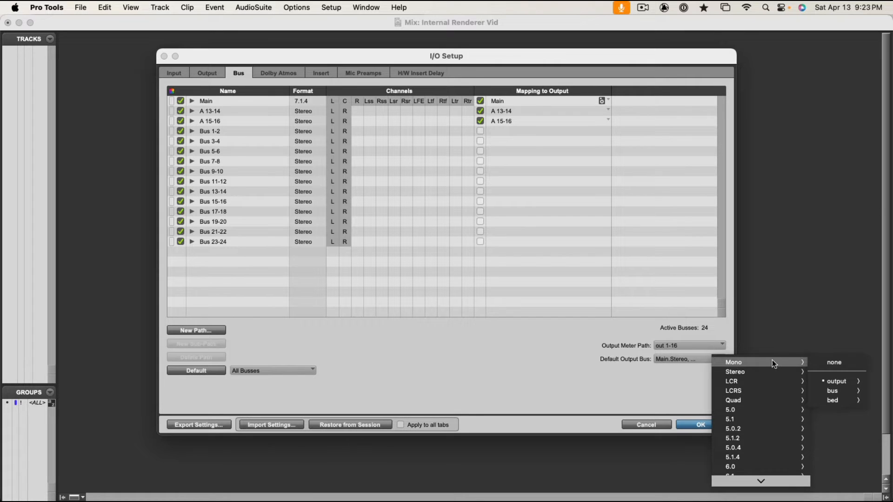
mouse_move(827, 402)
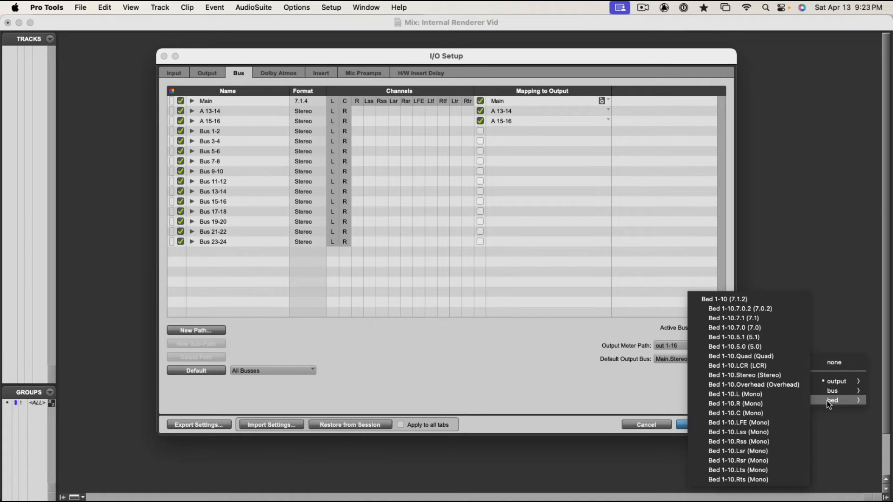
left_click(732, 298)
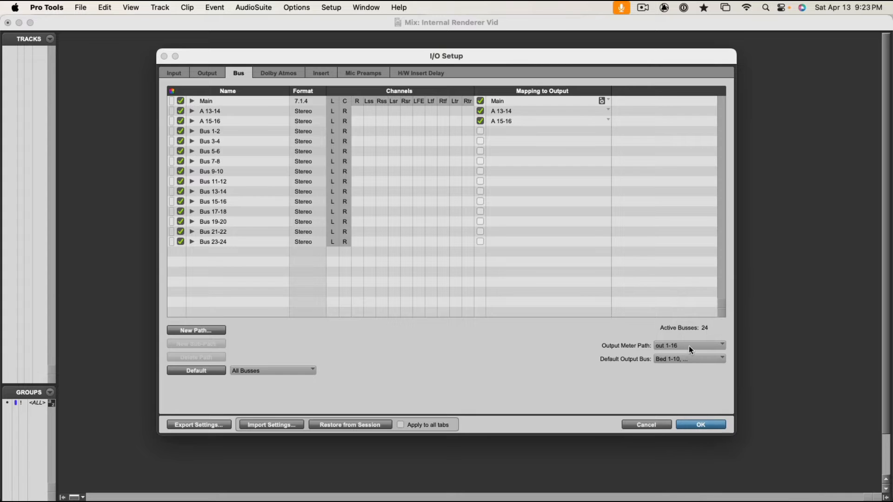
Set the default output bus for stereo tracks to Bed 1-10 (7.1.2), review the output paths and apply the I/O Setup.
left_click(679, 359)
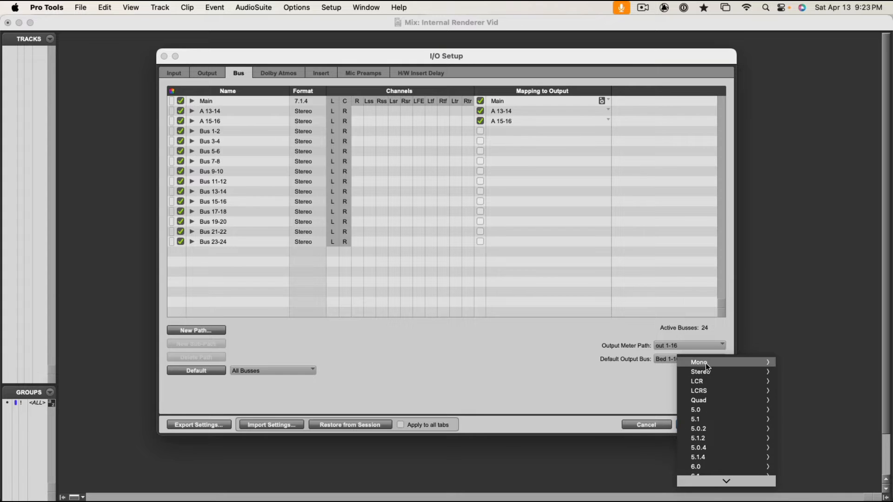
mouse_move(706, 372)
mouse_move(798, 412)
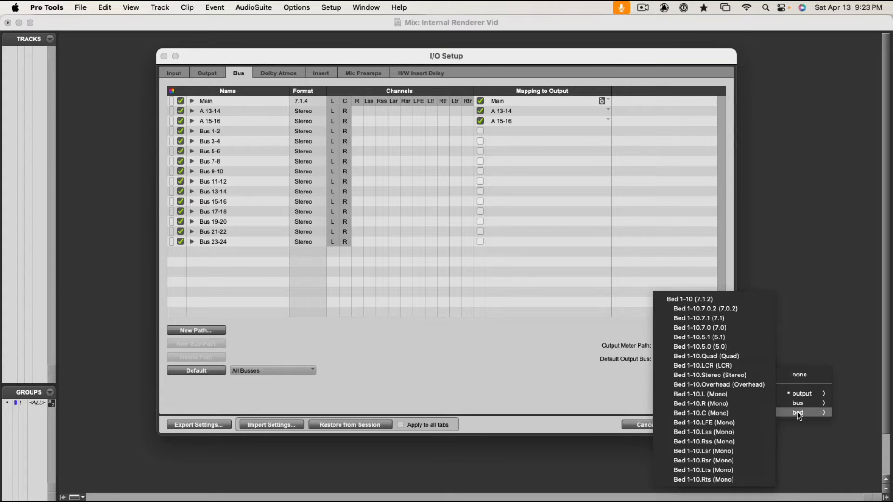
left_click(725, 300)
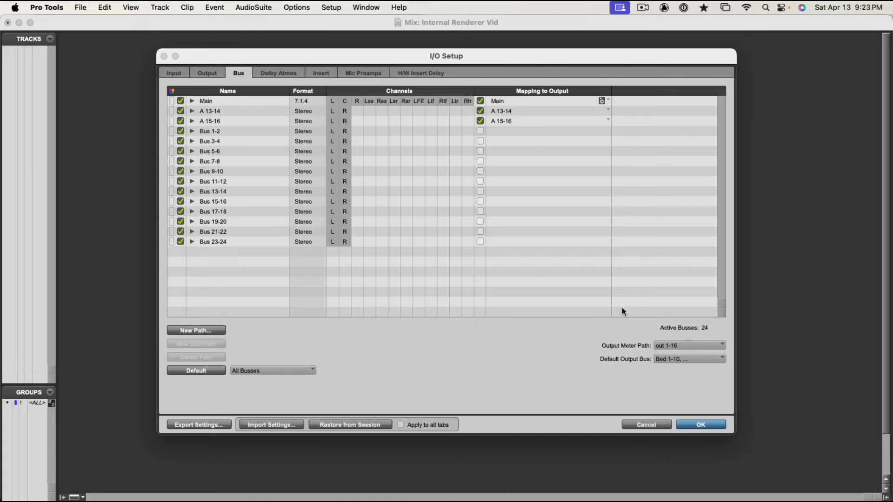
left_click(205, 75)
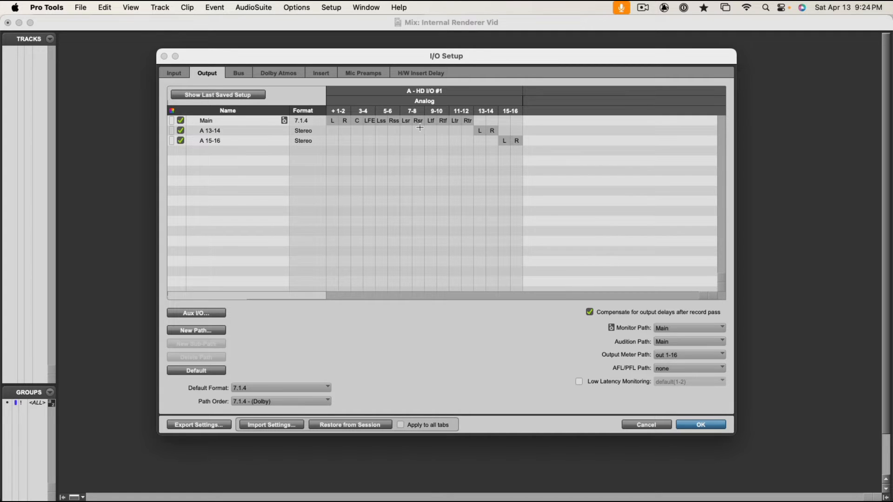
left_click(701, 425)
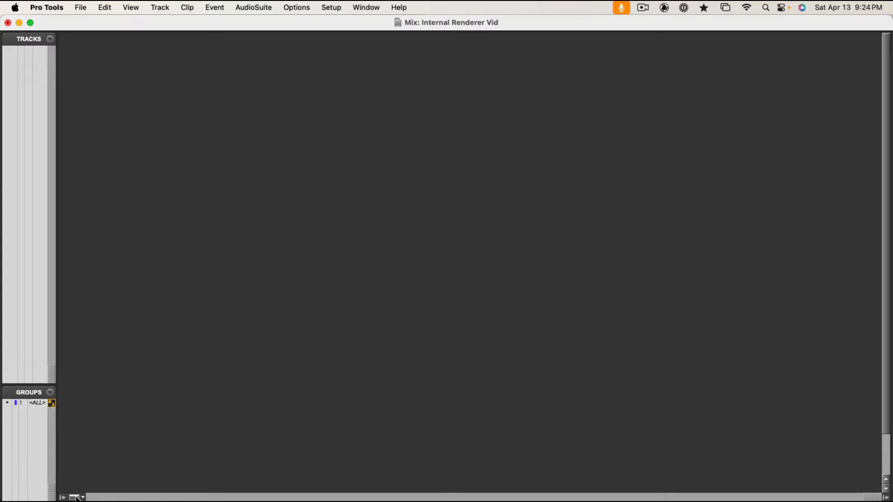
Create one mono audio track to check its default output assignment, and delete the track.
key("super+shift+n")
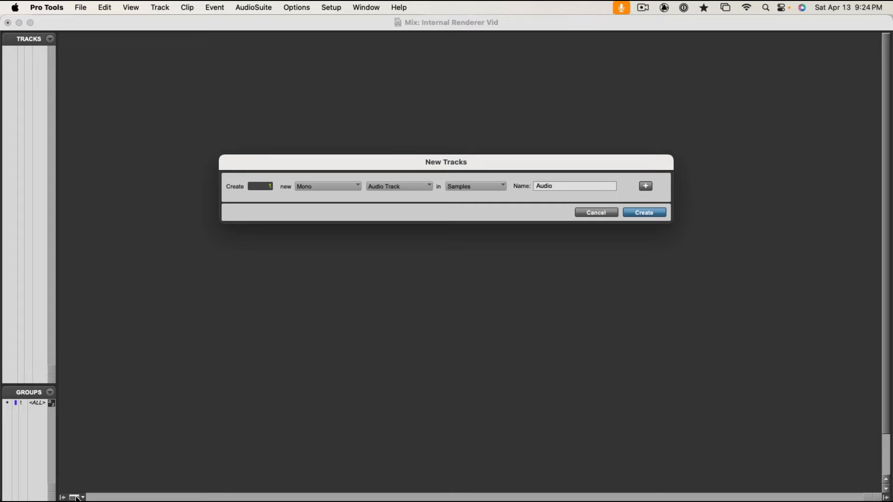
key("Return")
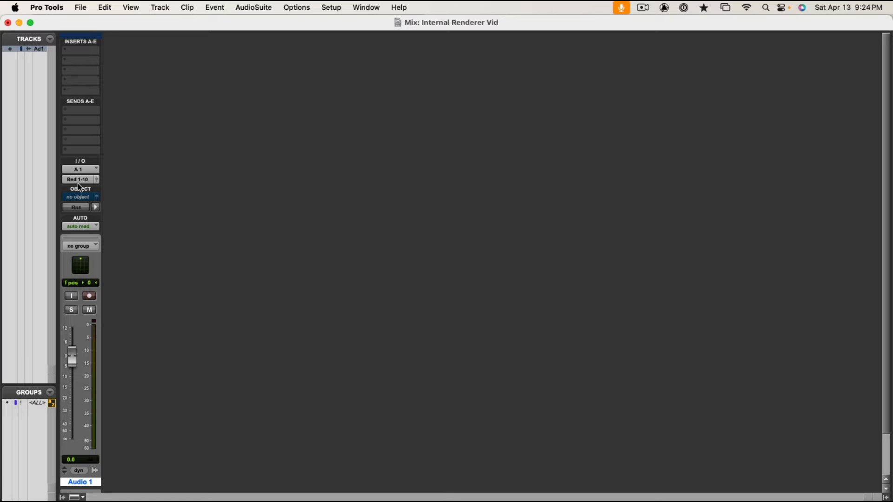
left_click(80, 497)
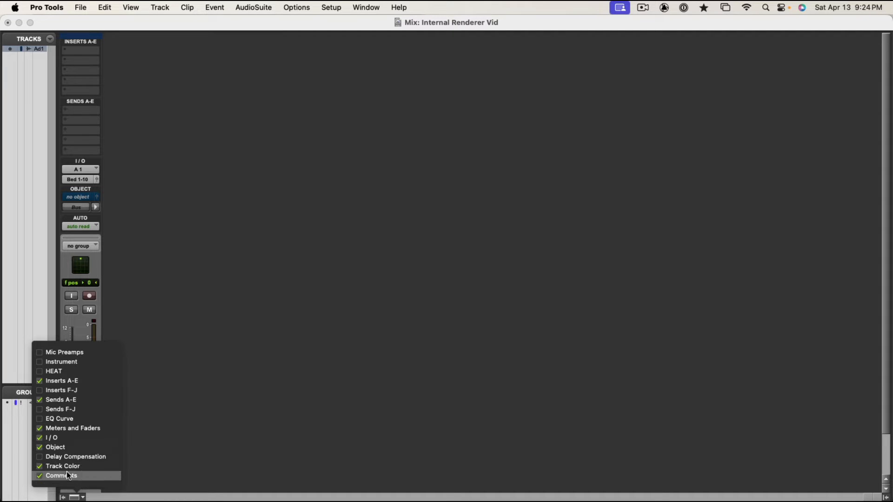
left_click(141, 239)
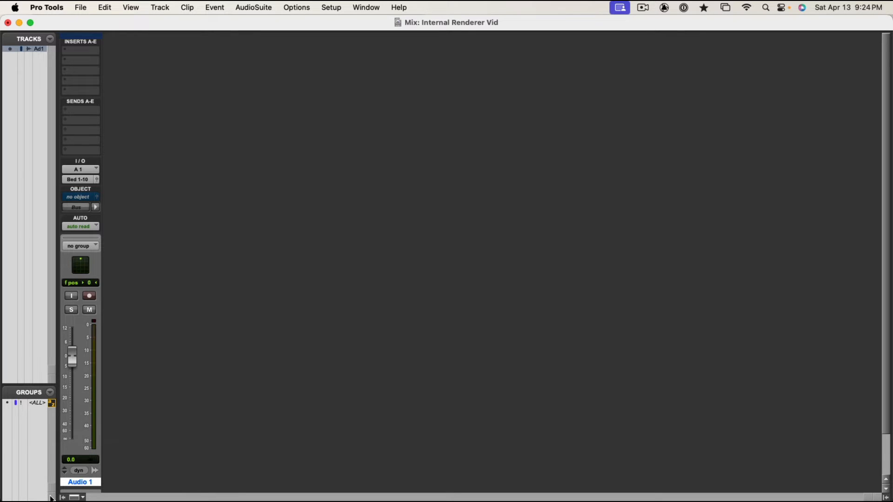
right_click(73, 486)
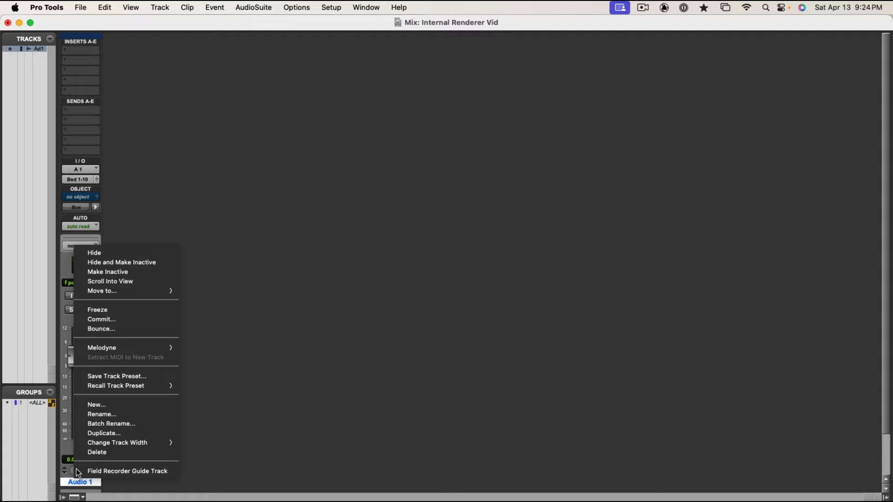
left_click(101, 452)
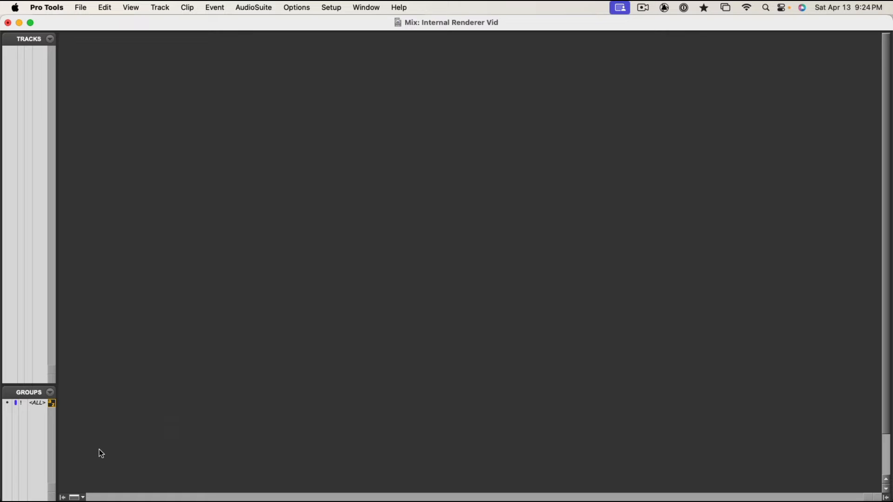
Create one 5.1 aux input track named Loudness.
key("super+shift+n")
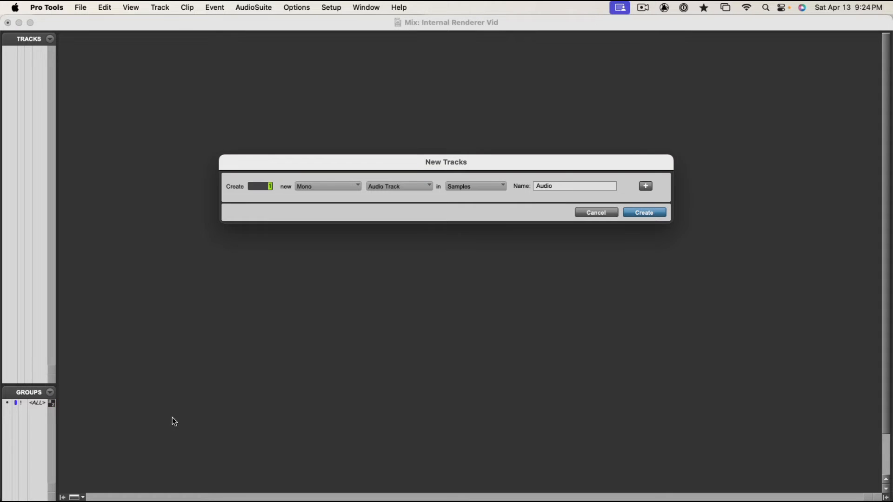
left_click(311, 189)
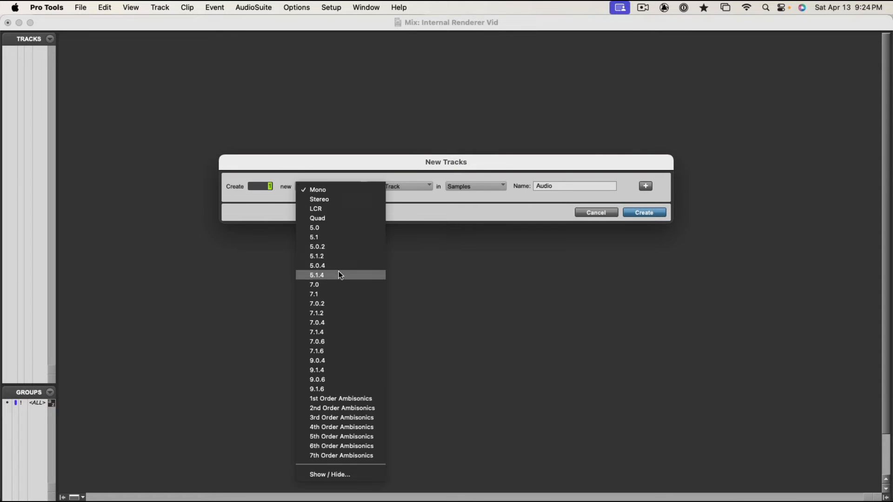
left_click(327, 238)
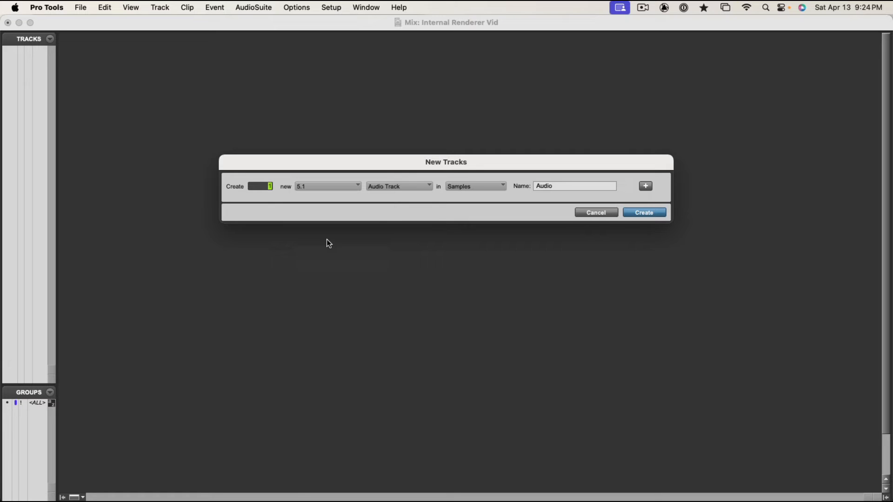
left_click(397, 191)
left_click(402, 197)
double_click(543, 183)
type("Loudness")
key("Return")
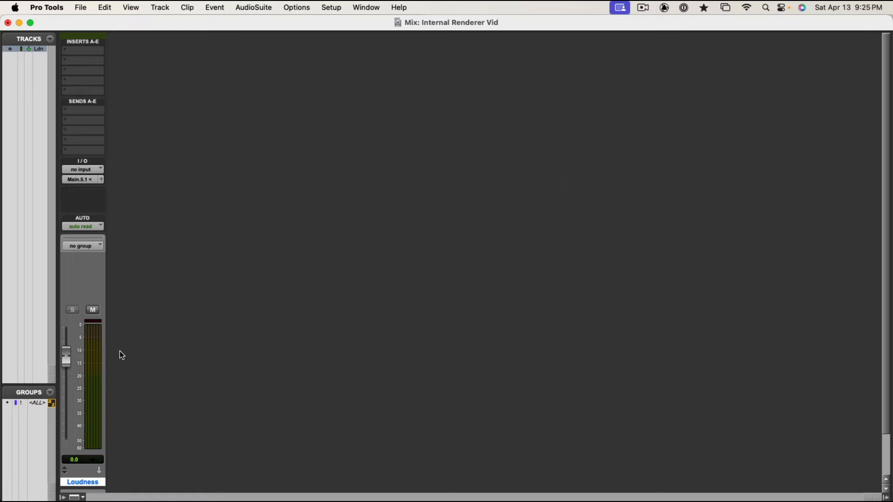
Lower the Loudness track's fader all the way to minus infinity and set its output to no output.
left_click_drag(68, 362, 69, 448)
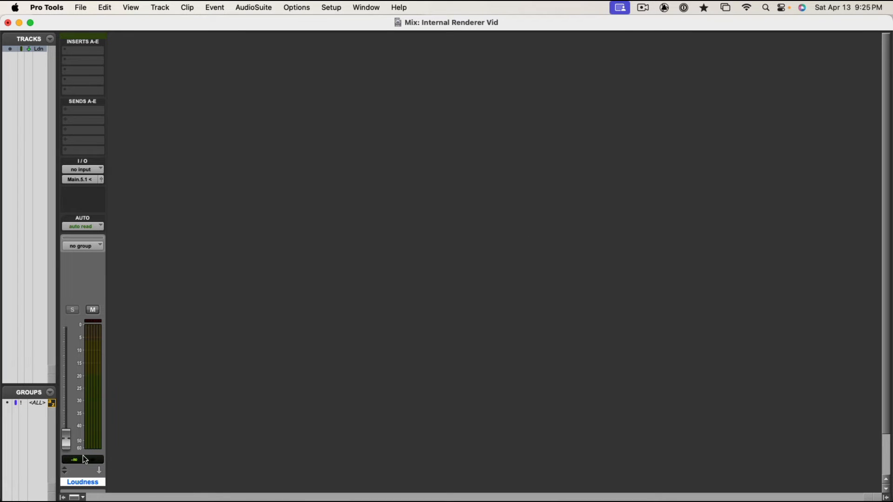
left_click(79, 179)
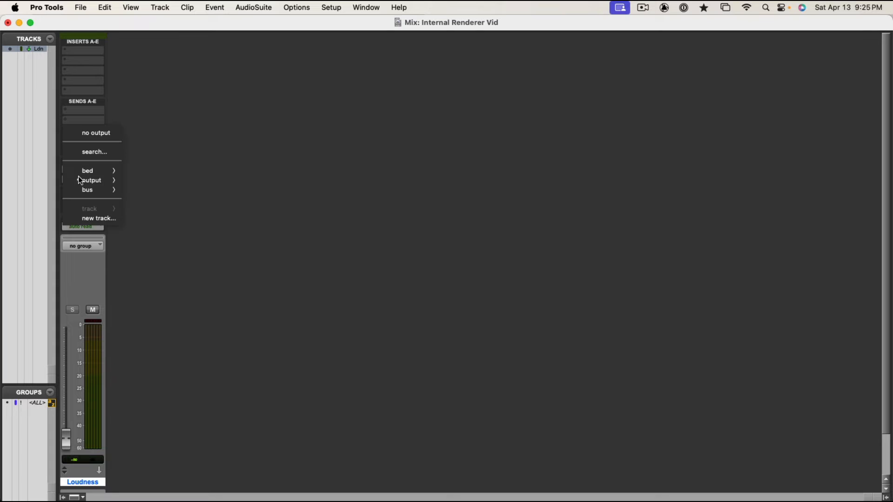
left_click(97, 135)
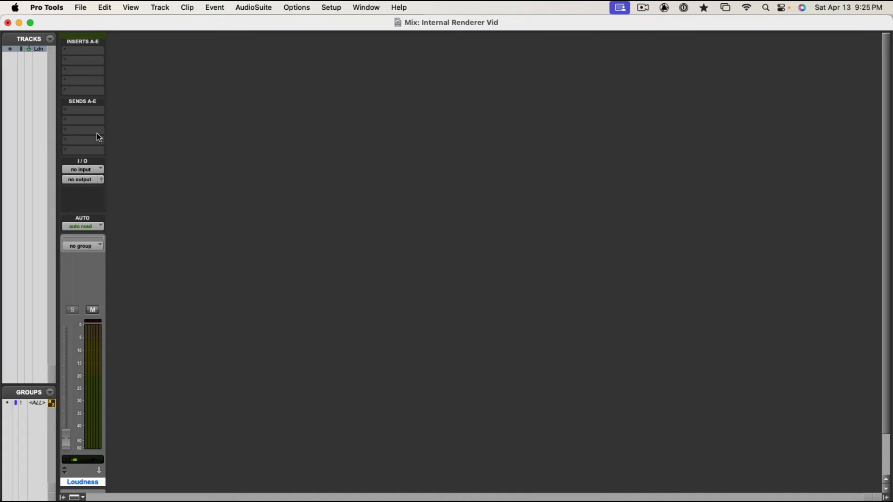
Set the Loudness track's input to the Loudness (5.1) re-render.
left_click(89, 171)
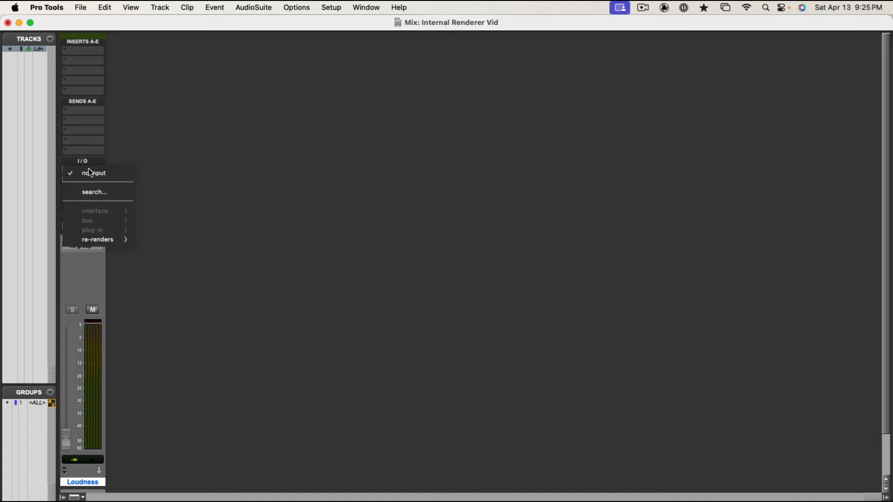
mouse_move(99, 241)
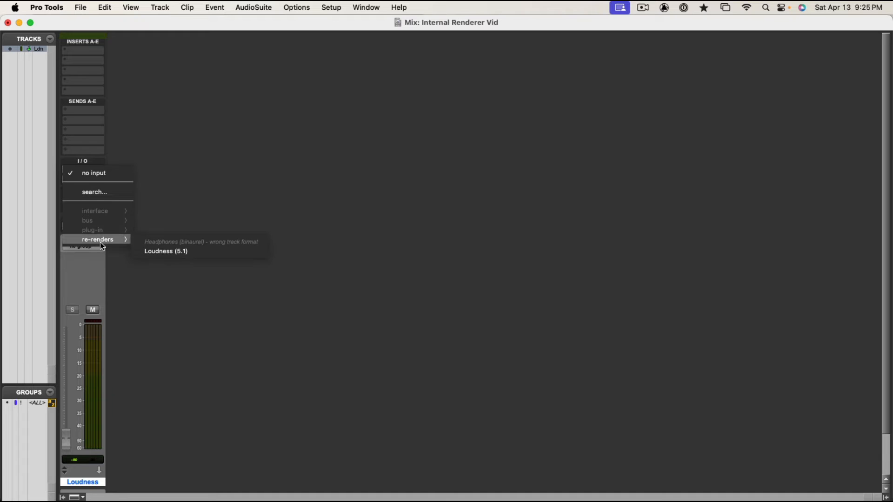
left_click(175, 254)
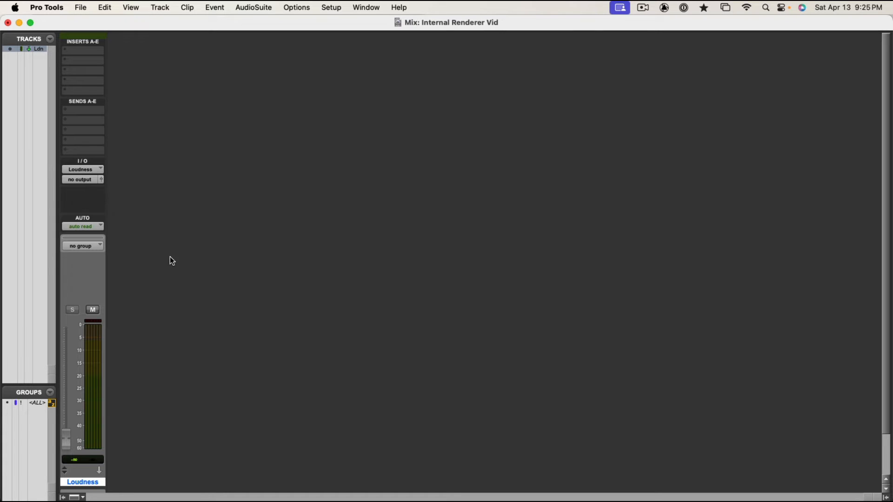
Insert multichannel Youlean Loudness Meter 2 (5.1) in the Loudness track's third insert slot and set its channel layout to 5.1 ITU.
left_click(83, 70)
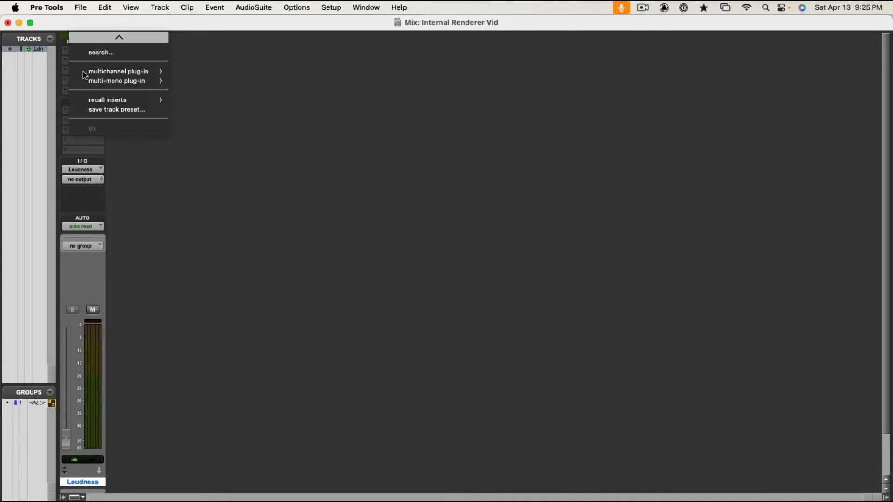
mouse_move(121, 72)
mouse_move(223, 151)
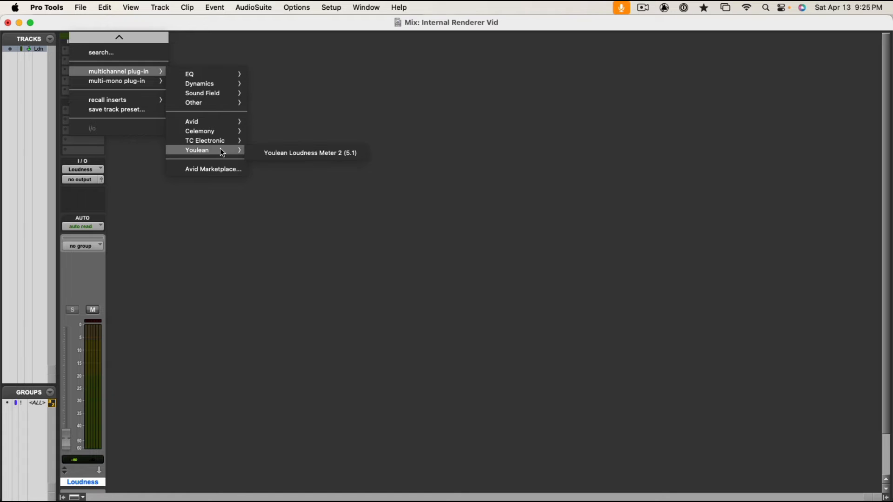
left_click(334, 160)
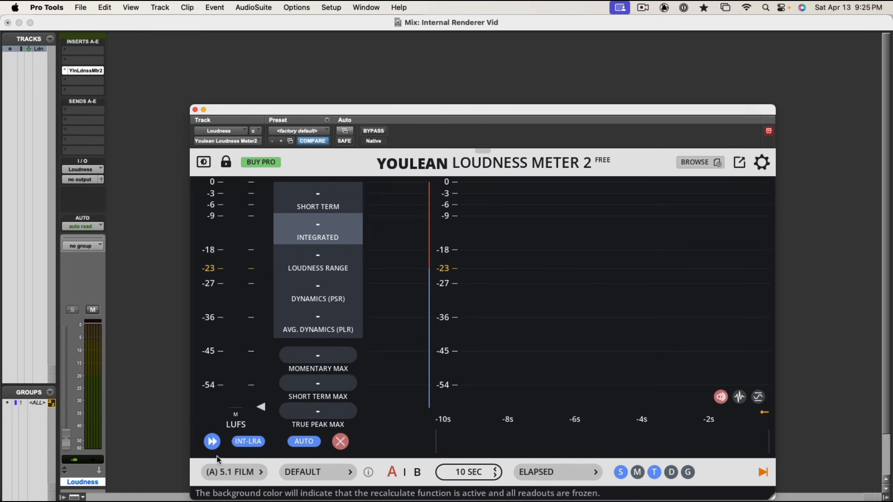
left_click(228, 473)
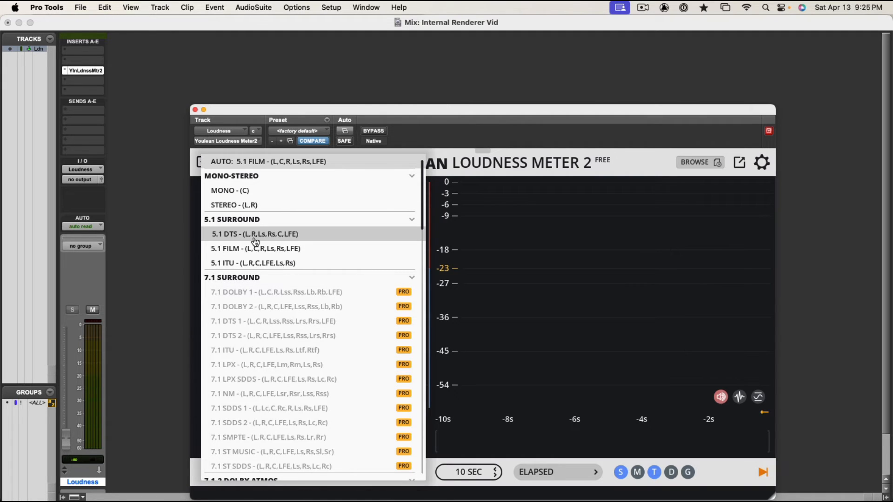
left_click(256, 263)
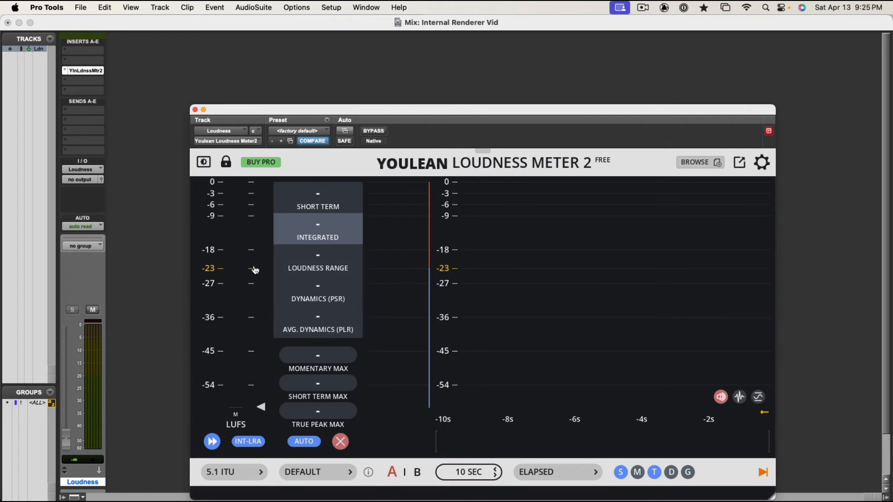
left_click(195, 110)
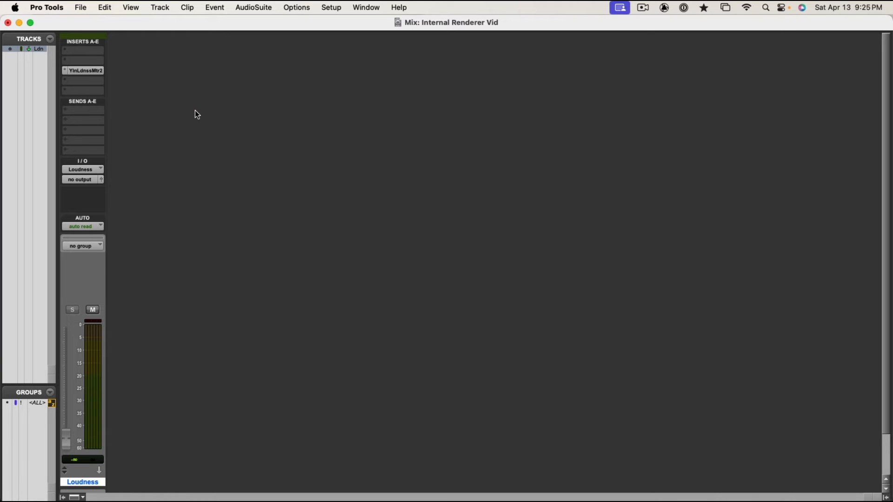
Insert multichannel Clarity M (5.1) in the Loudness track's fourth insert slot and enable Follow Transport and Reset on Play.
left_click(92, 80)
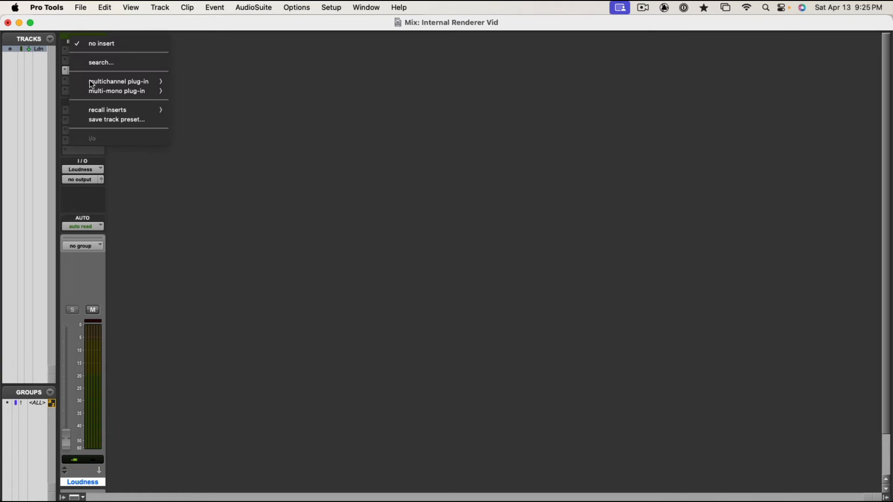
mouse_move(92, 81)
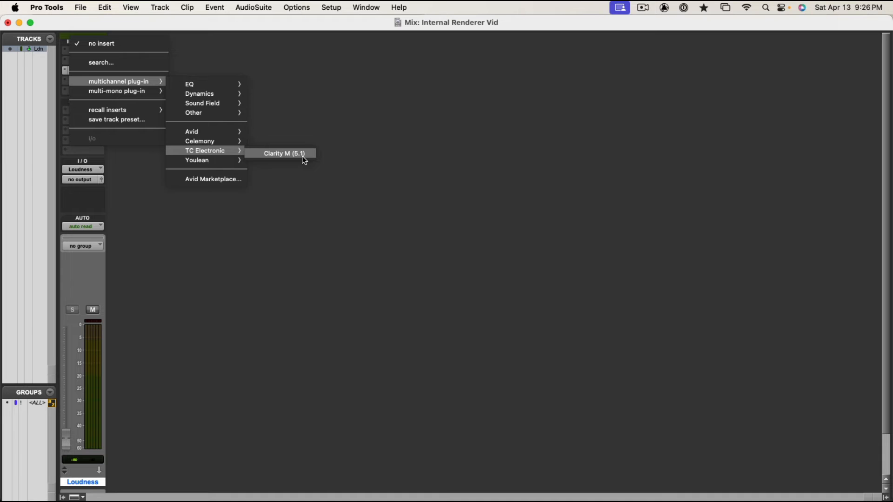
left_click(285, 153)
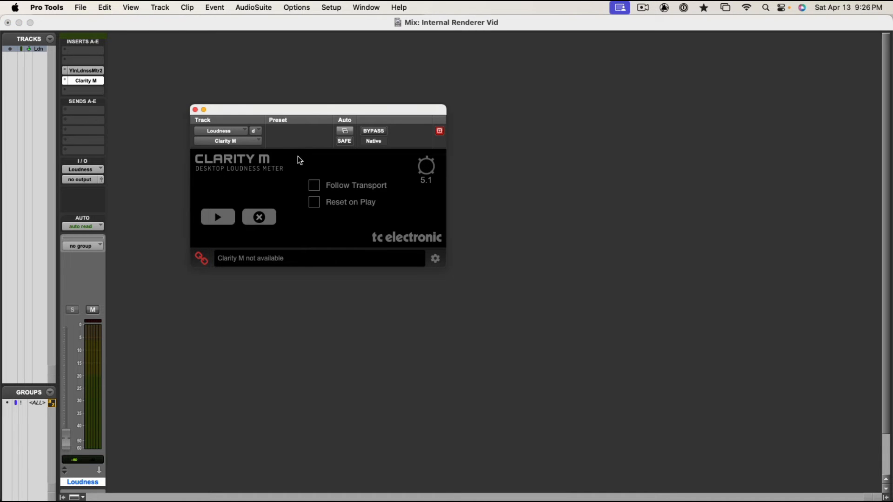
left_click(315, 186)
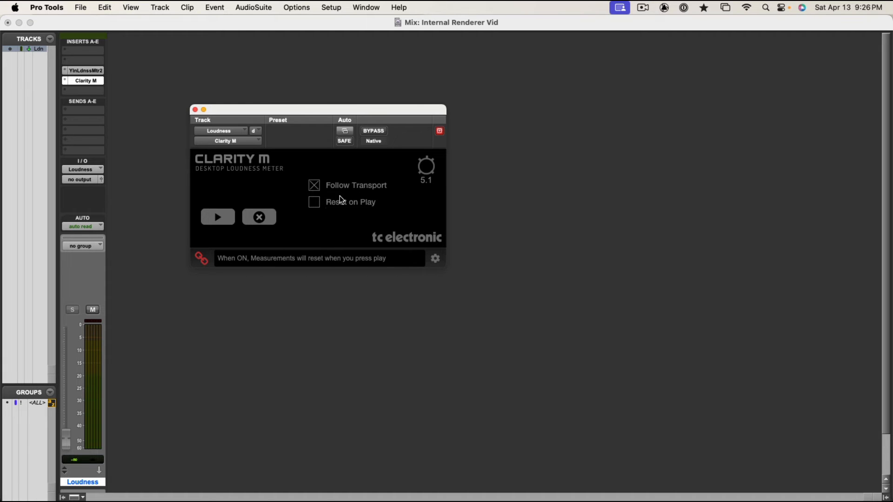
left_click(314, 202)
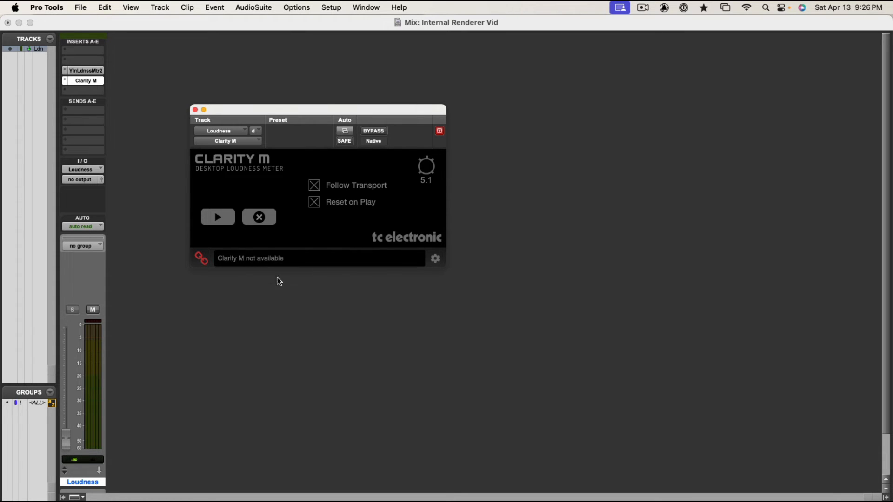
left_click(195, 109)
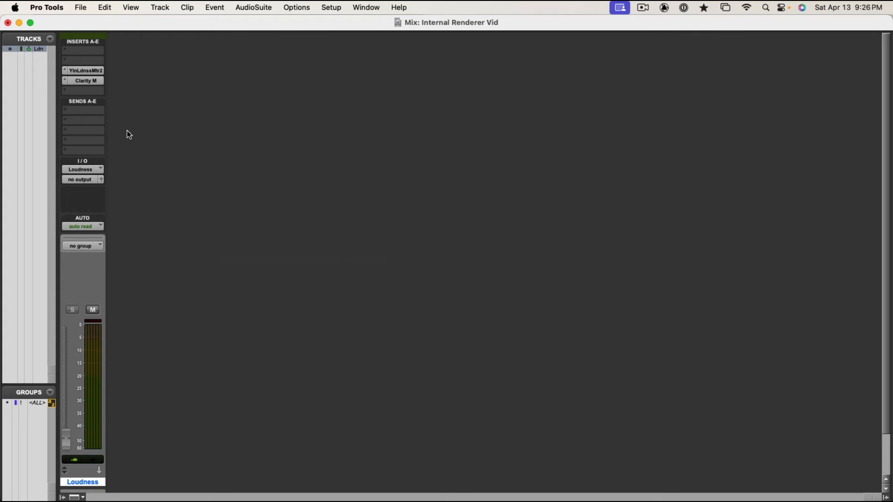
Create one mono aux input track and lower its fader all the way to minus infinity.
scroll(331, 272, "down", 1)
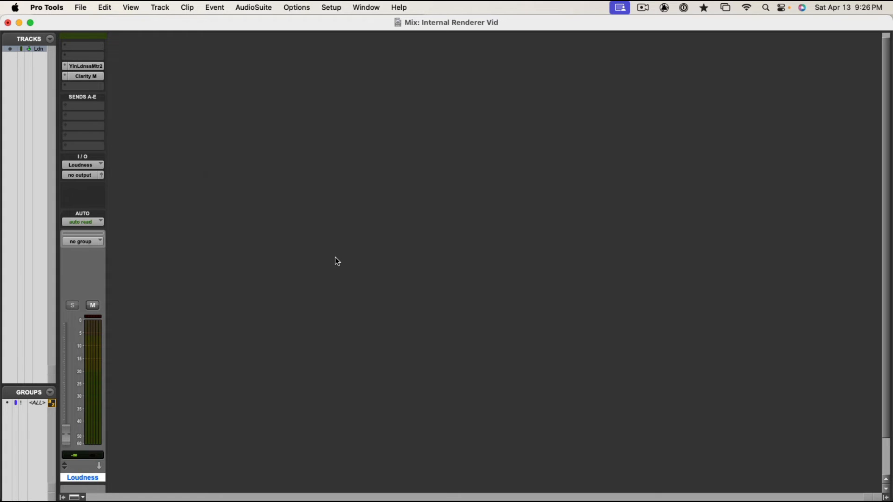
key("super+shift+n")
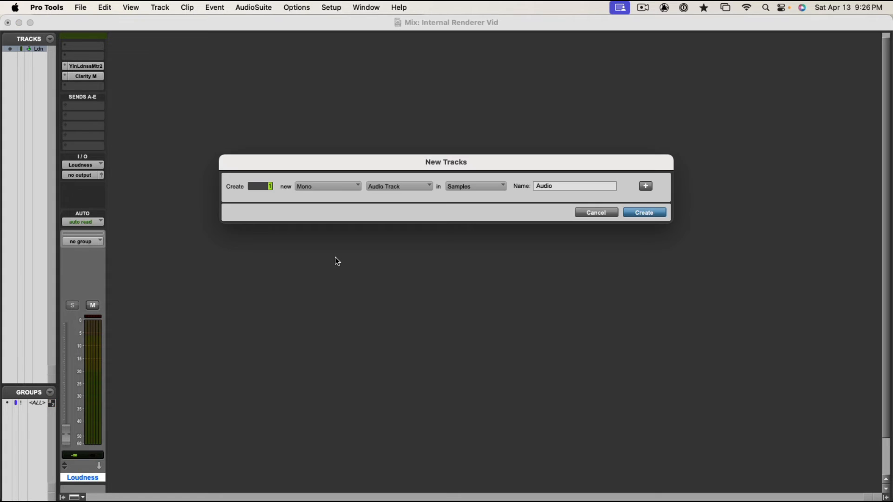
left_click(384, 186)
left_click(387, 196)
key("Return")
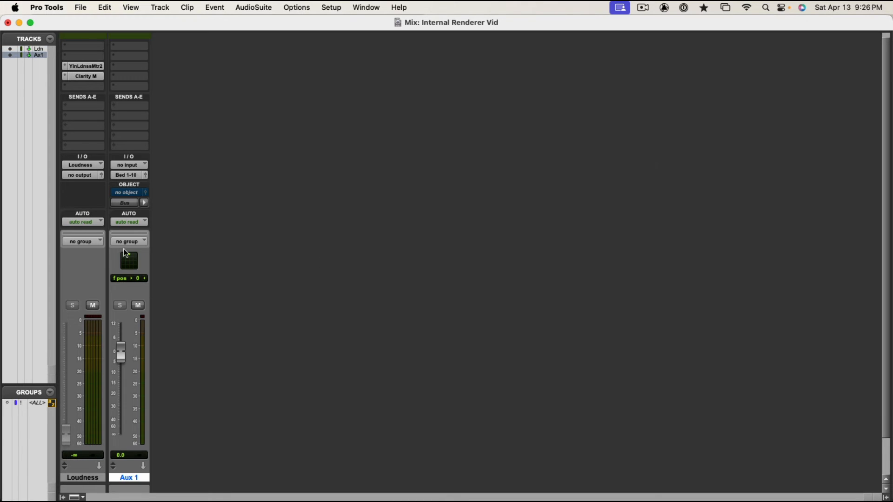
left_click_drag(121, 355, 122, 461)
Insert the mono Signal Generator in the new aux track's second insert slot and set its waveform to Pink Noise.
left_click(129, 64)
mouse_move(134, 57)
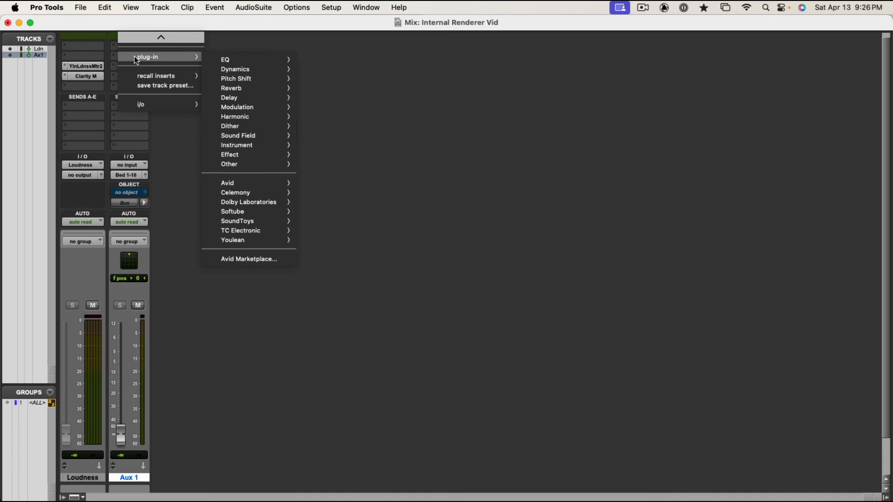
mouse_move(292, 59)
mouse_move(273, 165)
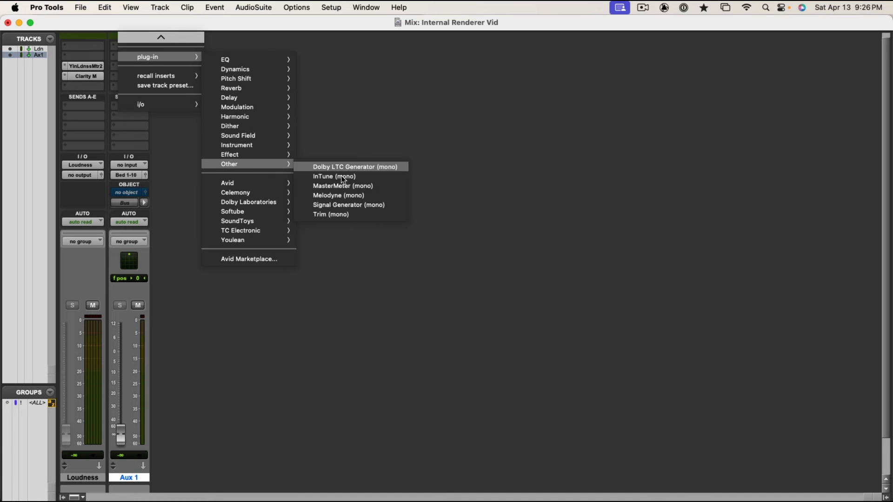
left_click(344, 203)
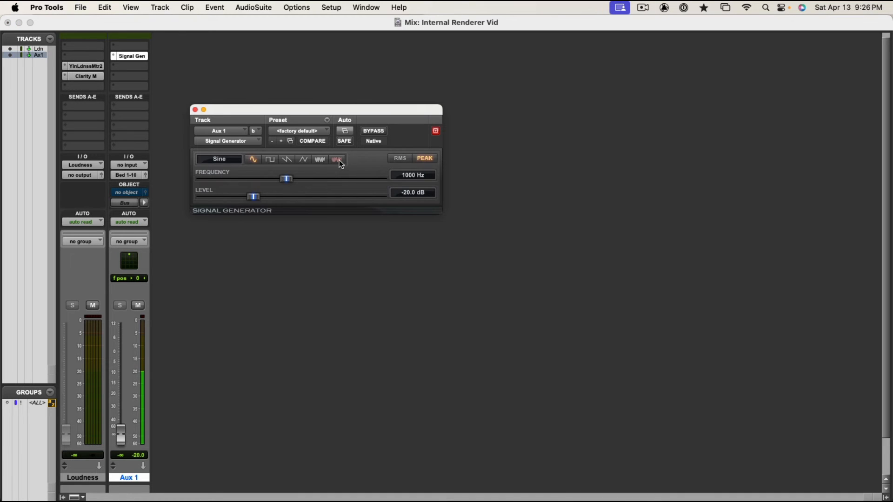
left_click(337, 160)
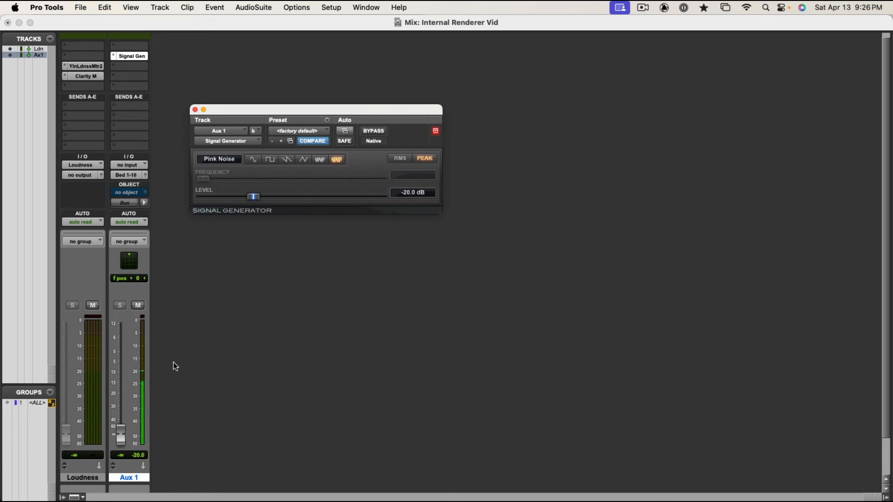
Raise the Aux 1 fader to about -9.7 dB and pan the track fully to the front left.
left_click_drag(120, 436, 125, 375)
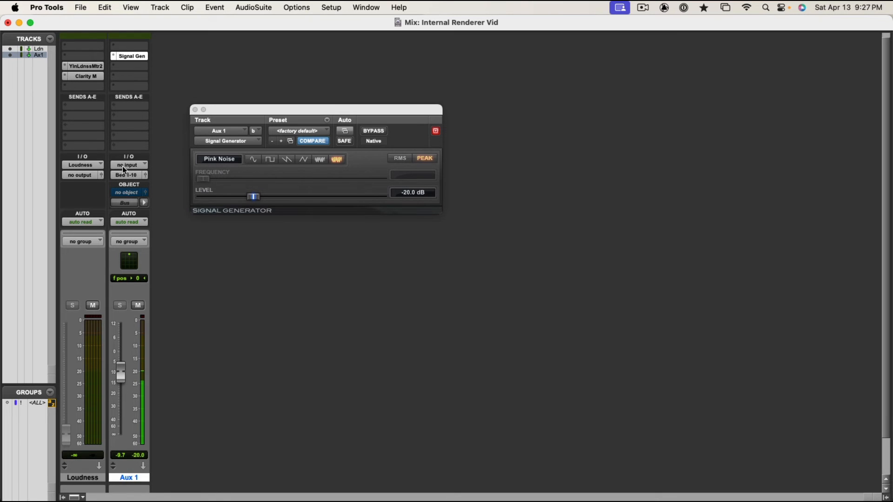
left_click_drag(130, 251, 124, 251)
left_click_drag(136, 267, 129, 268)
Open the Dolby Atmos Renderer window and set its monitoring format to 7.1.4.
left_click(307, 7)
mouse_move(372, 8)
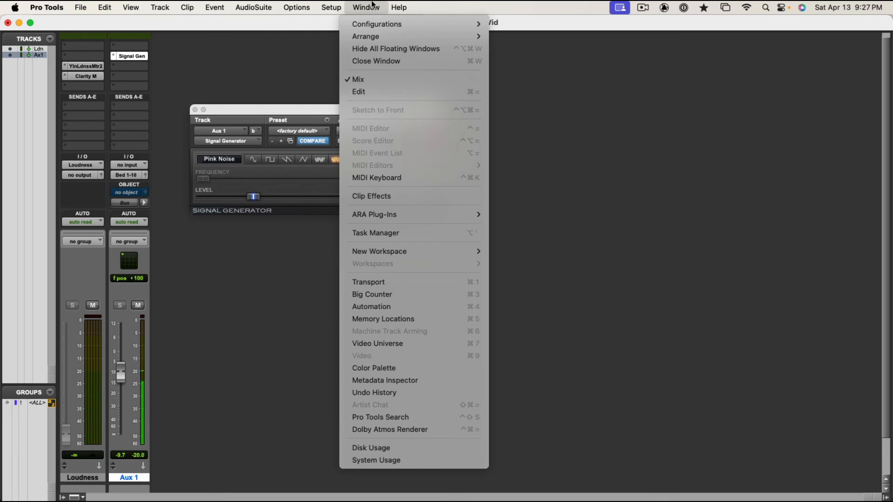
left_click(384, 430)
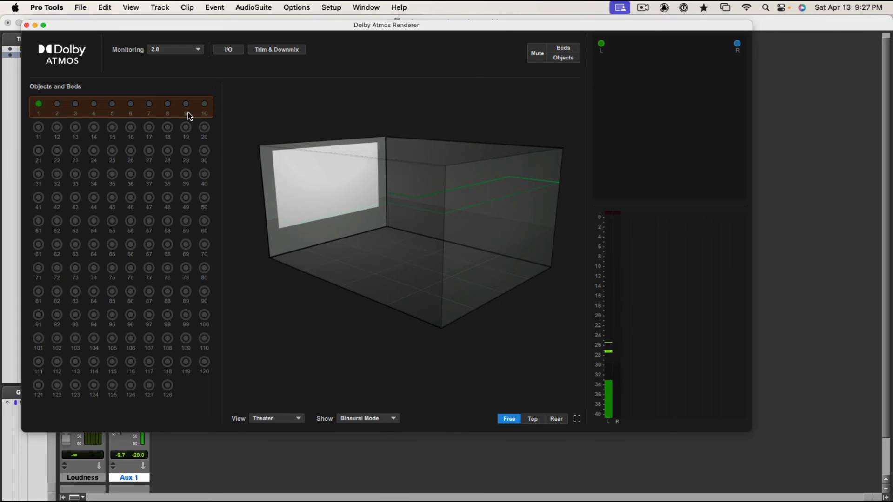
left_click(376, 5)
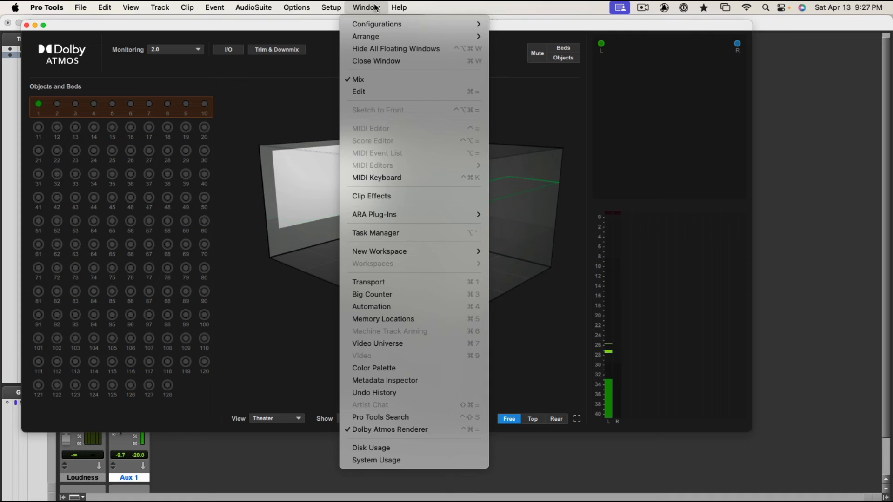
left_click(424, 430)
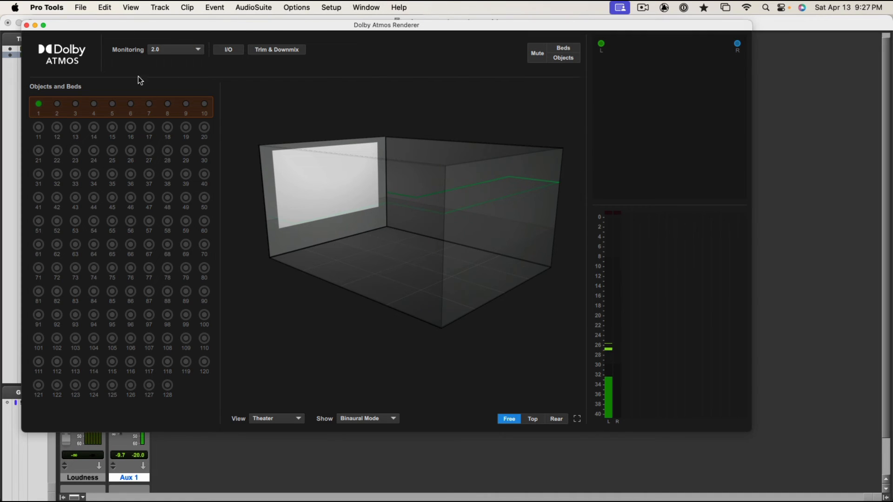
left_click(181, 54)
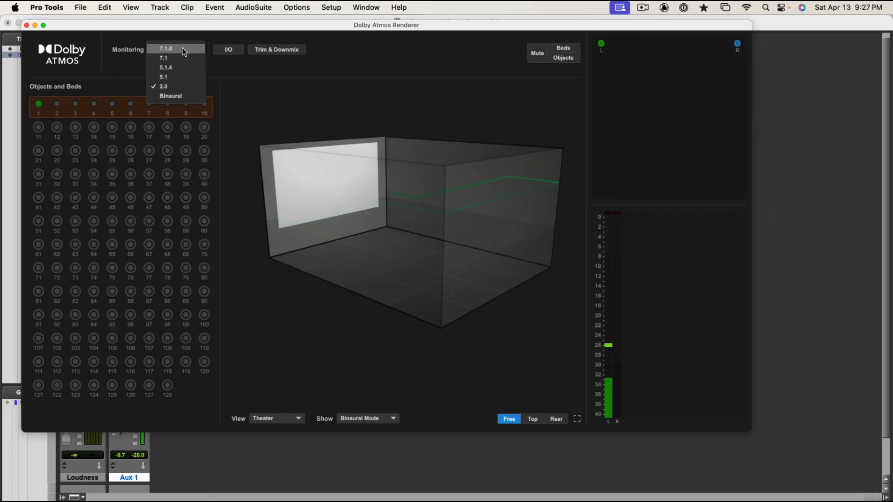
left_click(184, 52)
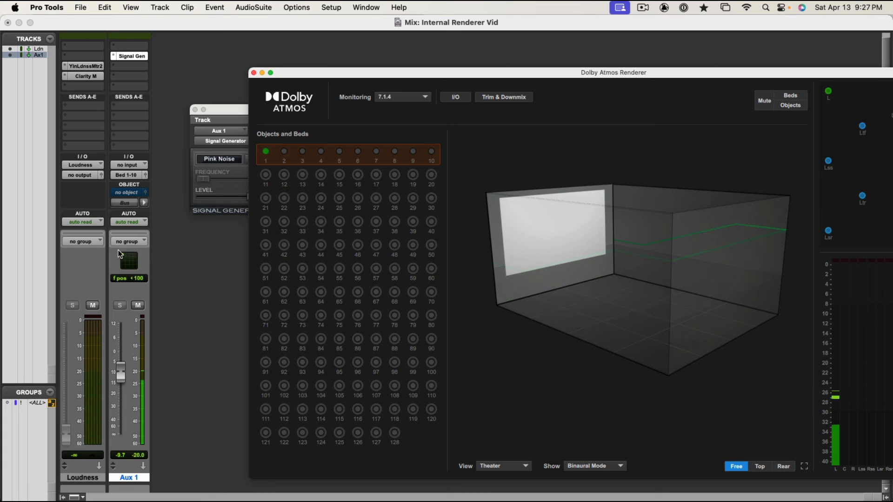
Pan the Aux 1 pink noise around the surround field to check the renderer's meters, ending at about 31 left.
left_click_drag(120, 254, 128, 259)
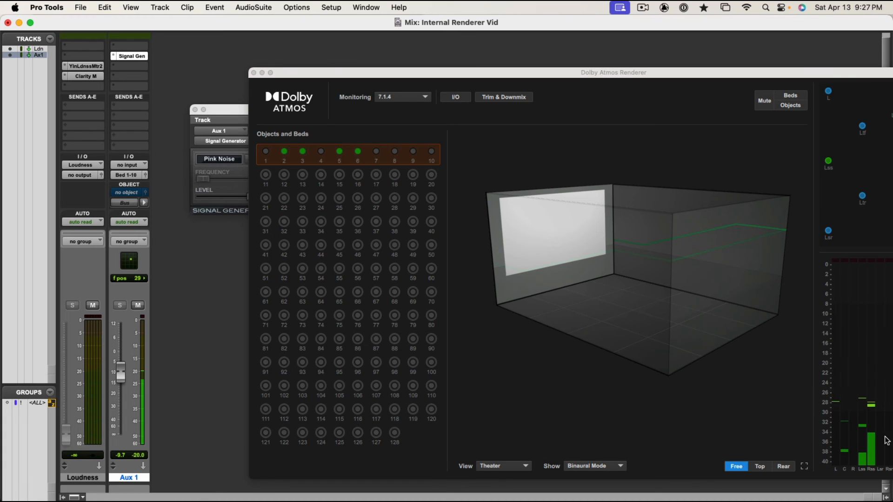
left_click_drag(587, 78, 513, 68)
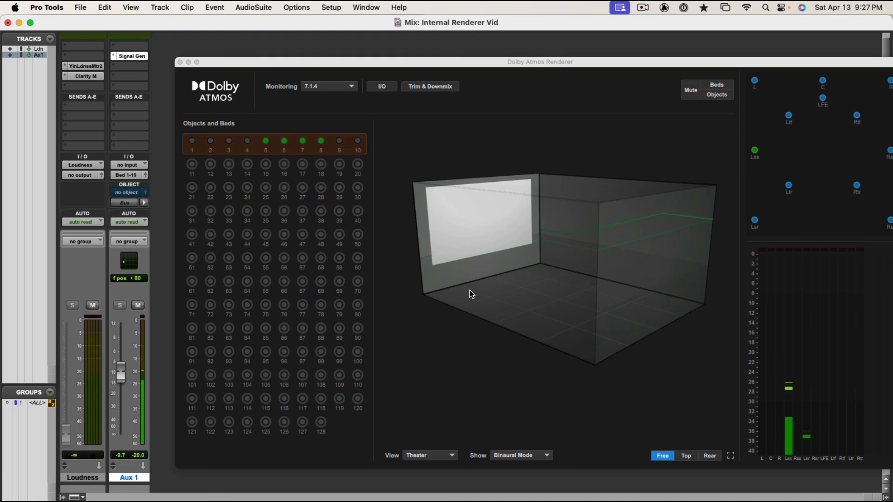
mouse_move(135, 261)
left_mouse_down()
mouse_move(146, 264)
mouse_move(127, 261)
left_mouse_up()
Switch the renderer's monitoring to Binaural and pan Aux 1 toward the front left, at about 76 left.
left_click(329, 86)
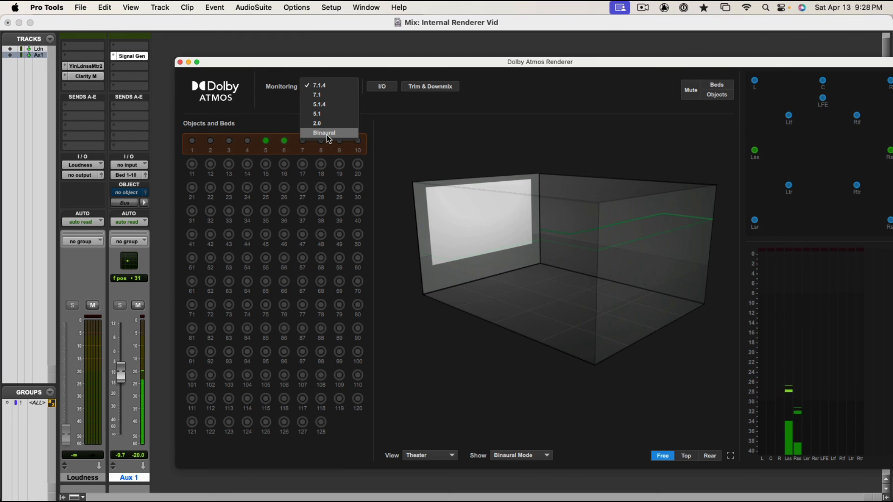
left_click(328, 134)
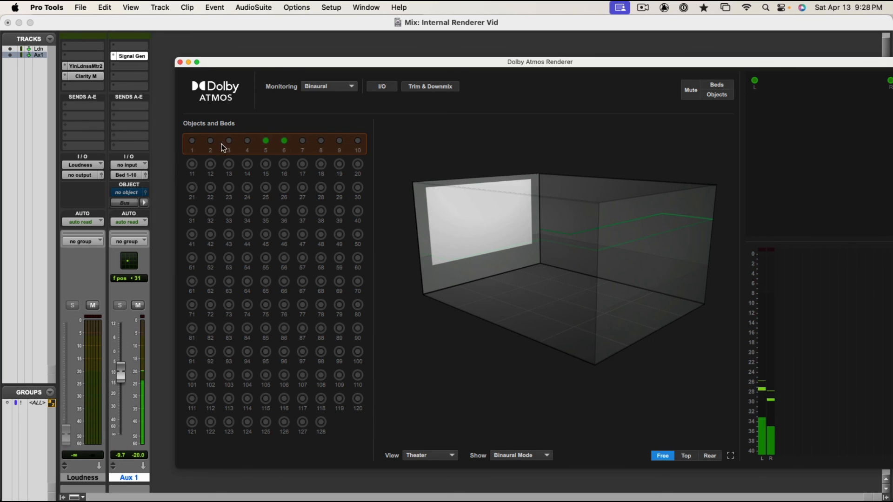
left_click_drag(128, 265, 125, 258)
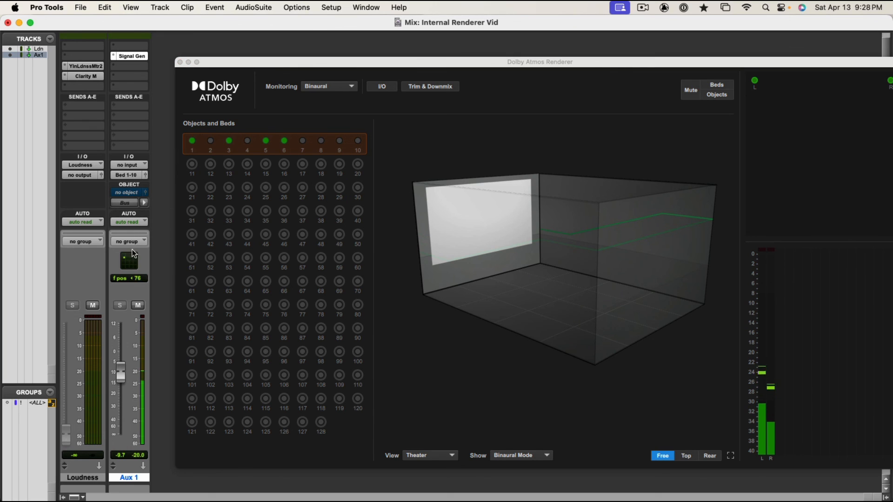
Set the renderer's monitoring back to 7.1.4 and reposition its window so the speaker layout and meters are fully in view.
left_click(328, 86)
left_click(328, 85)
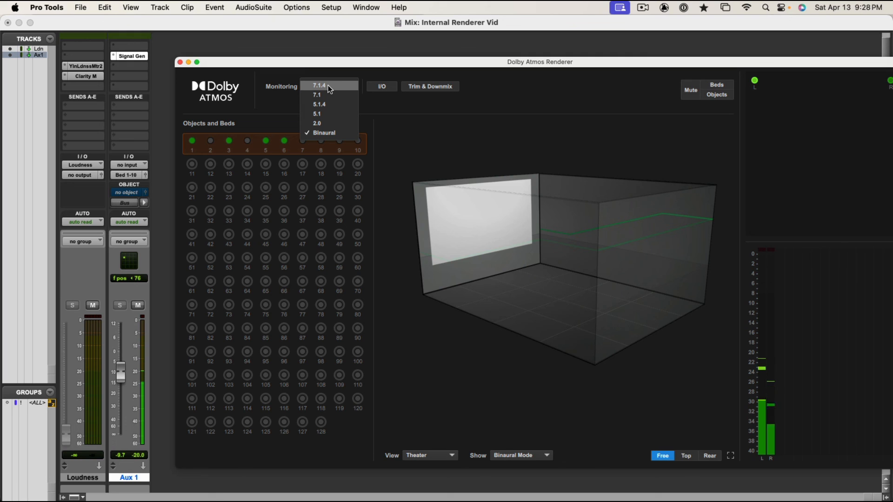
left_click(328, 85)
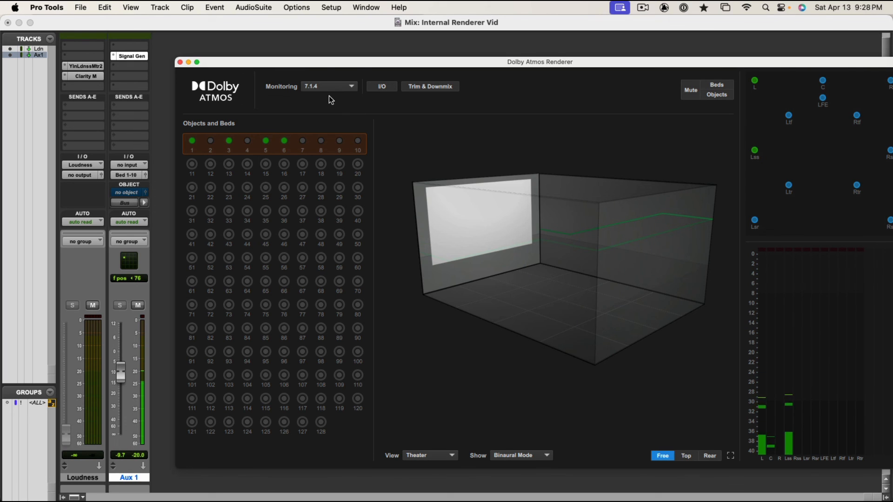
left_click_drag(362, 65, 312, 60)
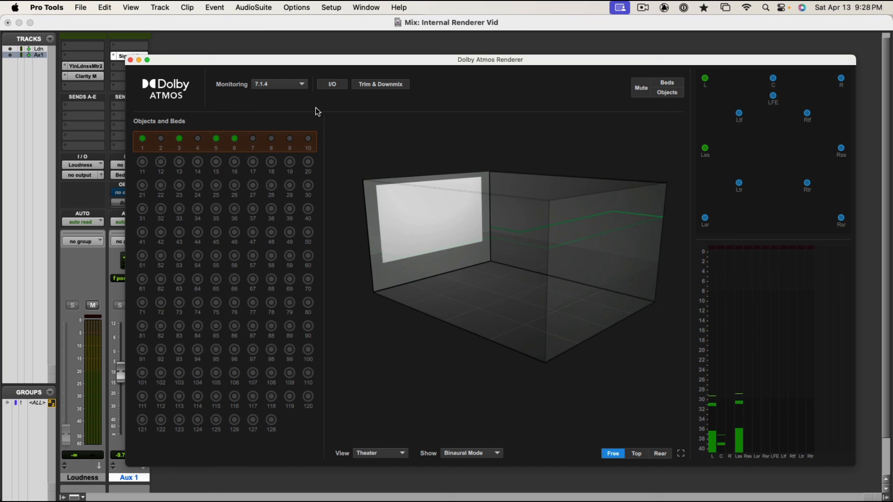
left_click(278, 85)
left_click(278, 85)
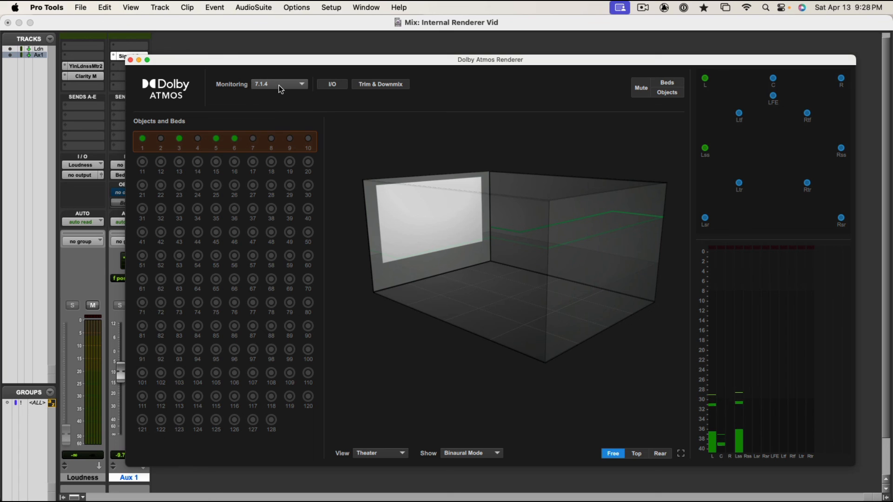